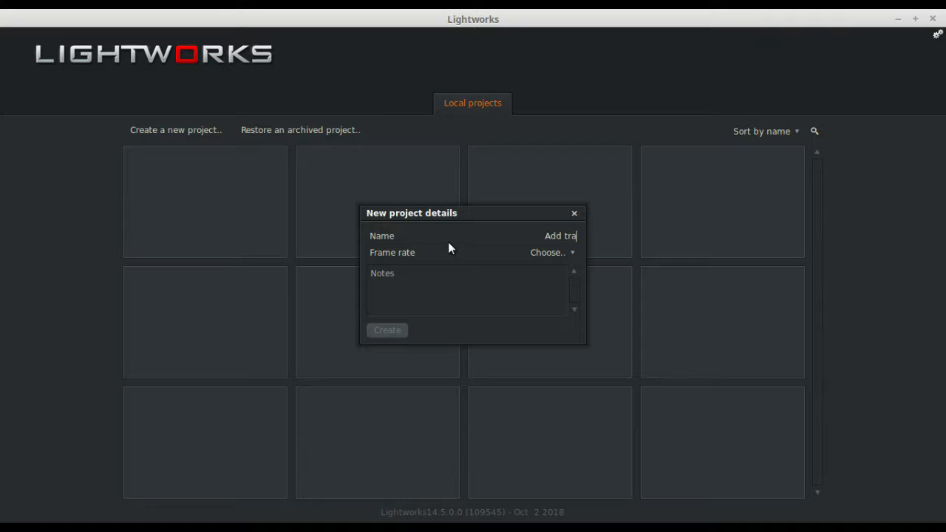
# Create a new project named "Add transition" with the frame rate set to Auto
pyautogui.write('on')
pyautogui.click(534, 253)
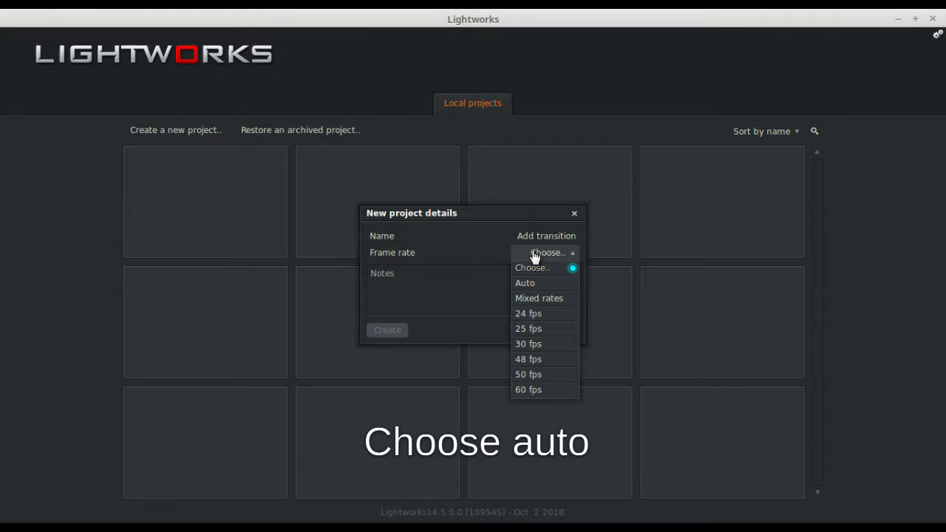
pyautogui.click(526, 283)
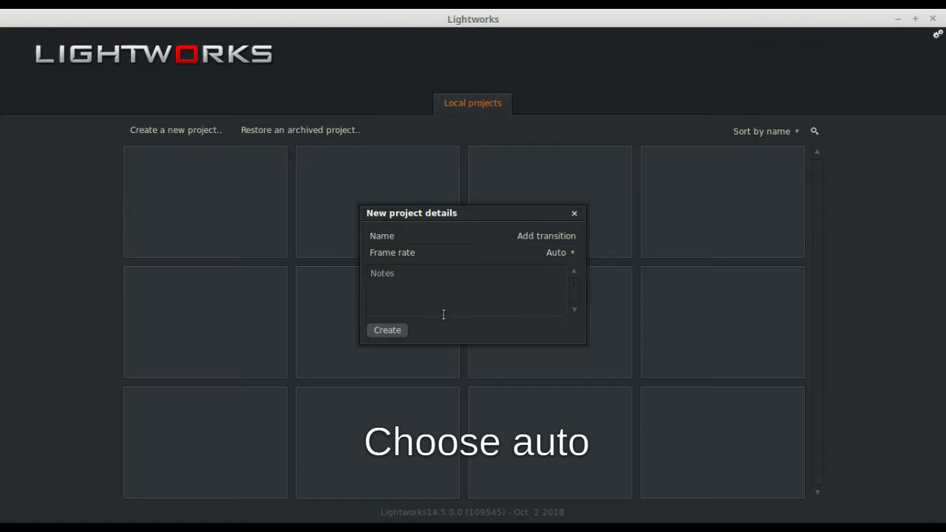
pyautogui.click(387, 331)
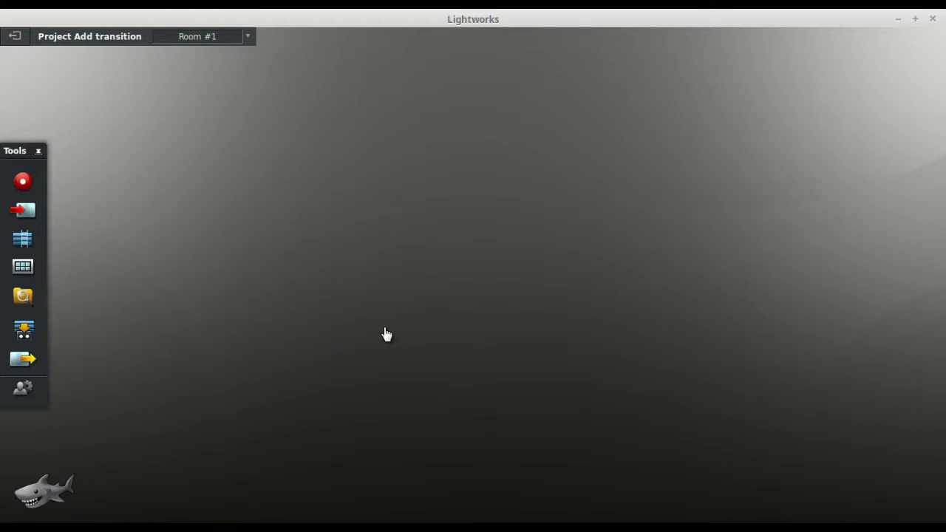
# Import the "TOP 10 Most Importing Countries" JPG picture from the Downloads folder into the project
pyautogui.click(33, 212)
pyautogui.scroll(-5, 310, 263)
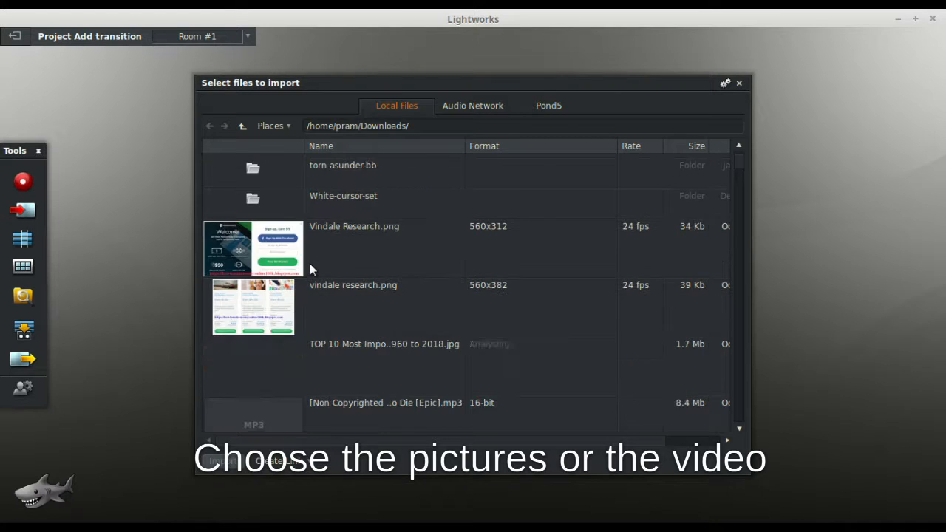
pyautogui.click(280, 294)
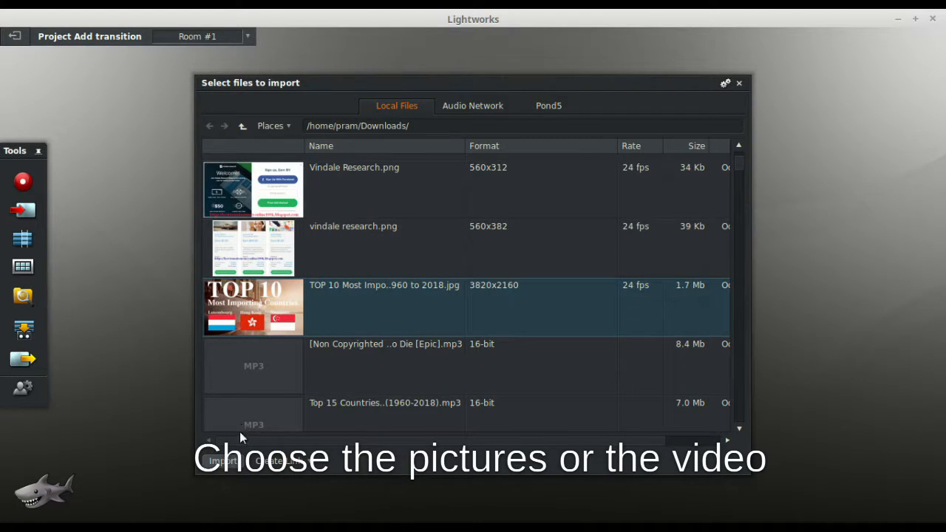
pyautogui.click(225, 463)
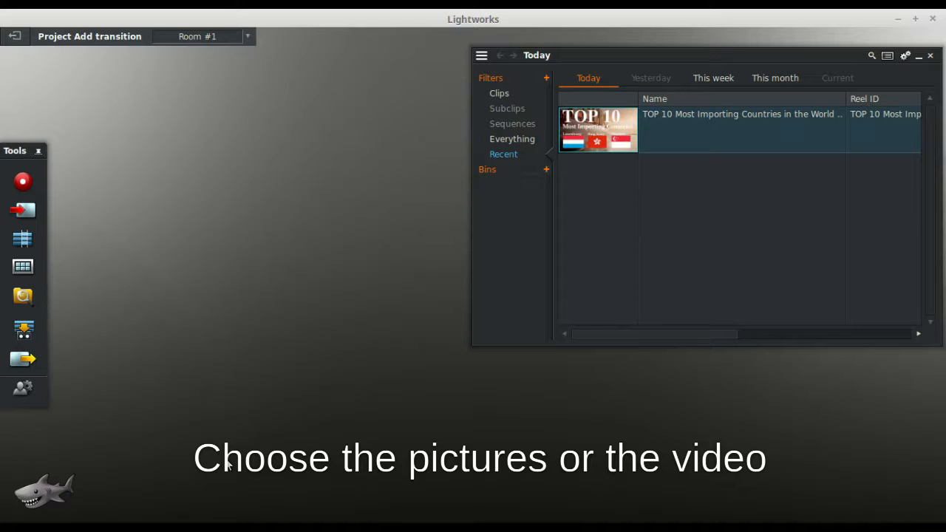
# Import the picture angry-blur-close-up-583437.jpg from the Downloads folder into the project
pyautogui.click(30, 211)
pyautogui.scroll(-6, 325, 284)
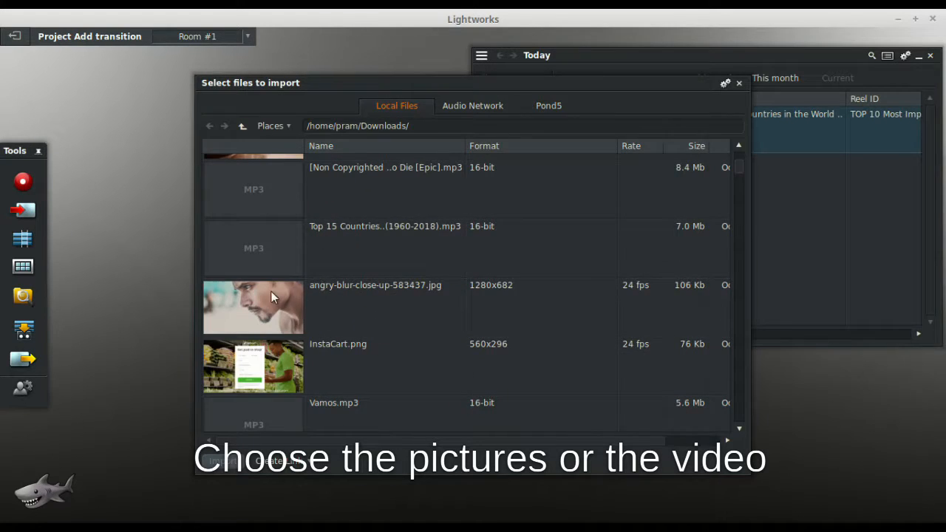
pyautogui.click(270, 295)
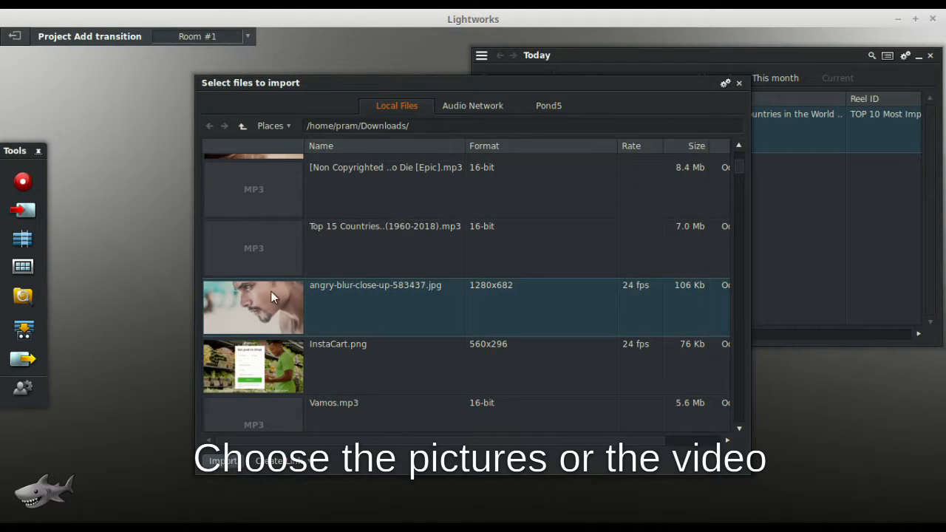
pyautogui.click(222, 461)
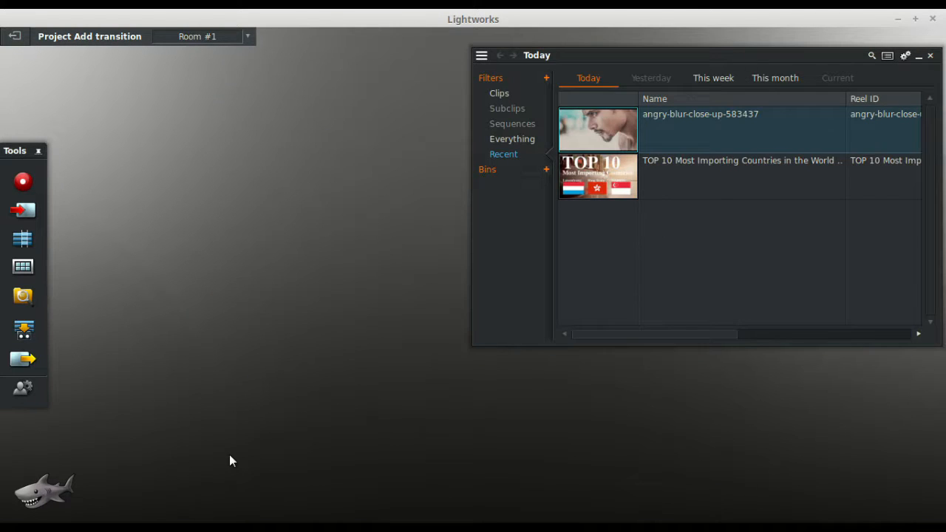
# Create a new sequence and place the TOP 10 picture on track V1, followed directly by the angry-blur-close-up picture
pyautogui.click(28, 239)
pyautogui.click(581, 233)
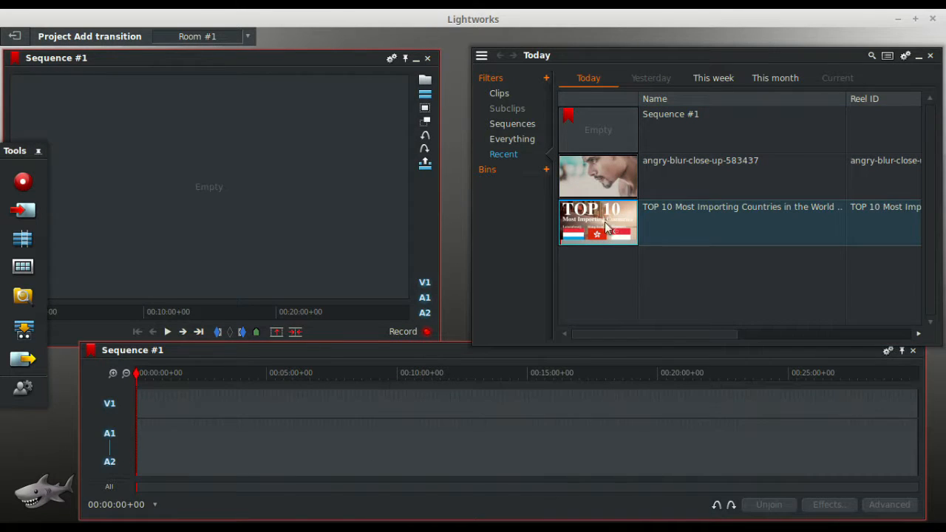
pyautogui.moveTo(608, 215); pyautogui.dragTo(144, 405)
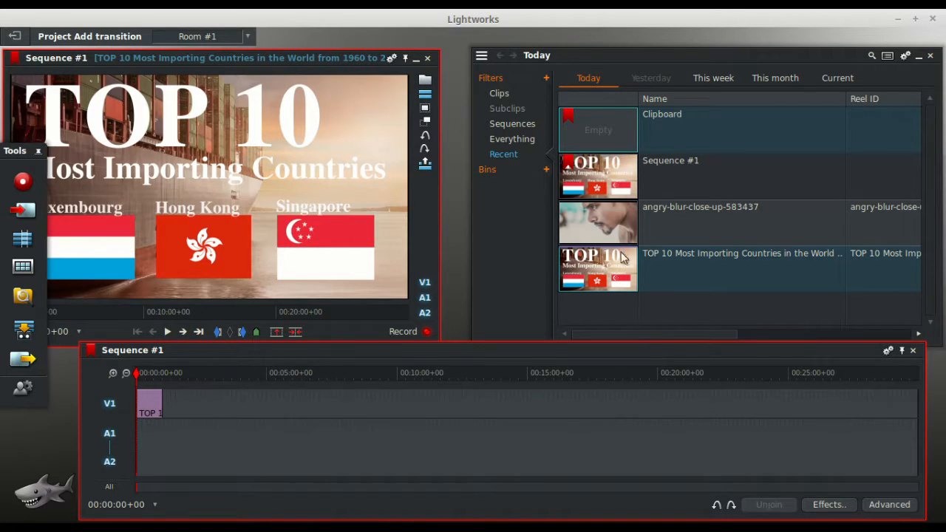
pyautogui.moveTo(612, 222); pyautogui.dragTo(169, 413)
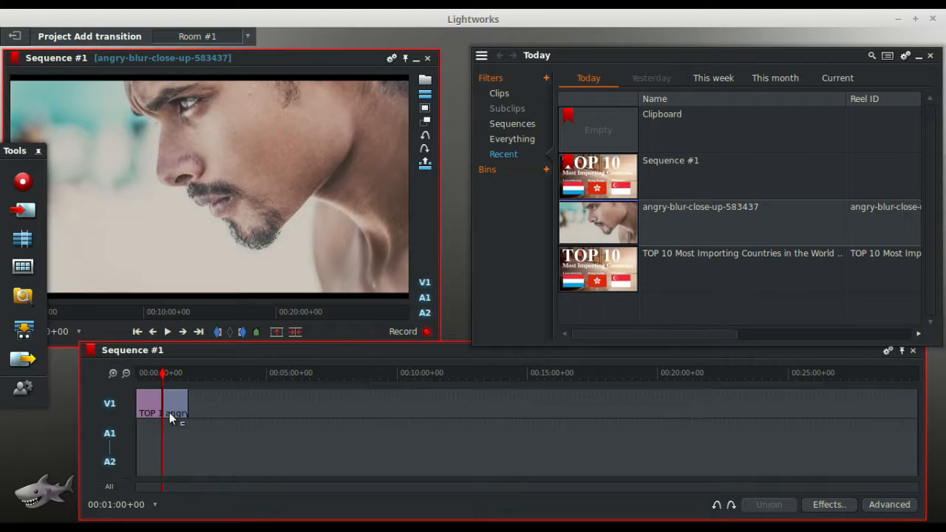
# Place the playhead at the cut between the two clips and choose the Push effect from the Mix category
pyautogui.click(114, 373)
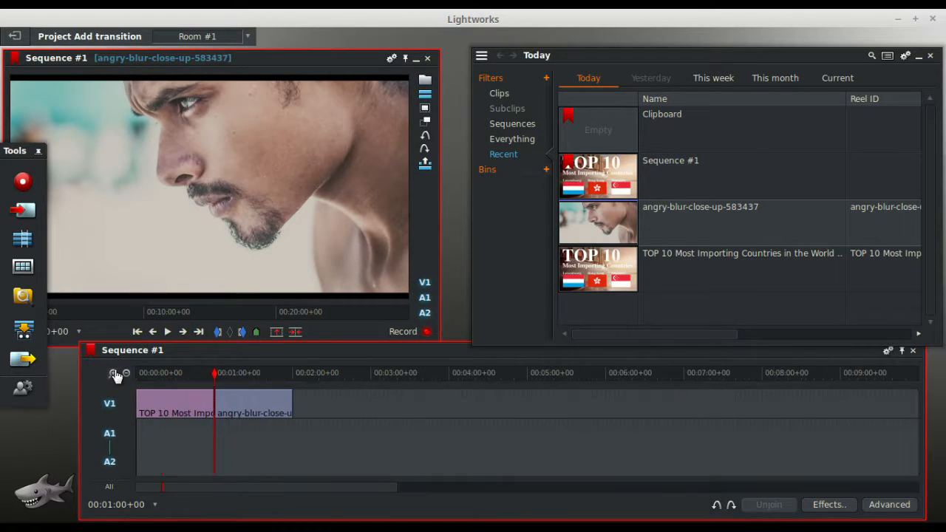
pyautogui.click(113, 373)
pyautogui.click(113, 373)
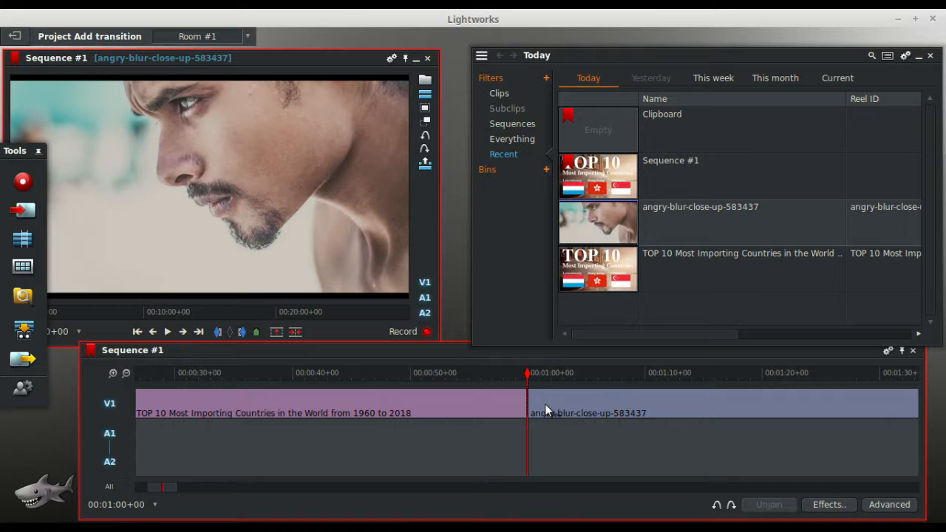
pyautogui.click(529, 374)
pyautogui.click(826, 506)
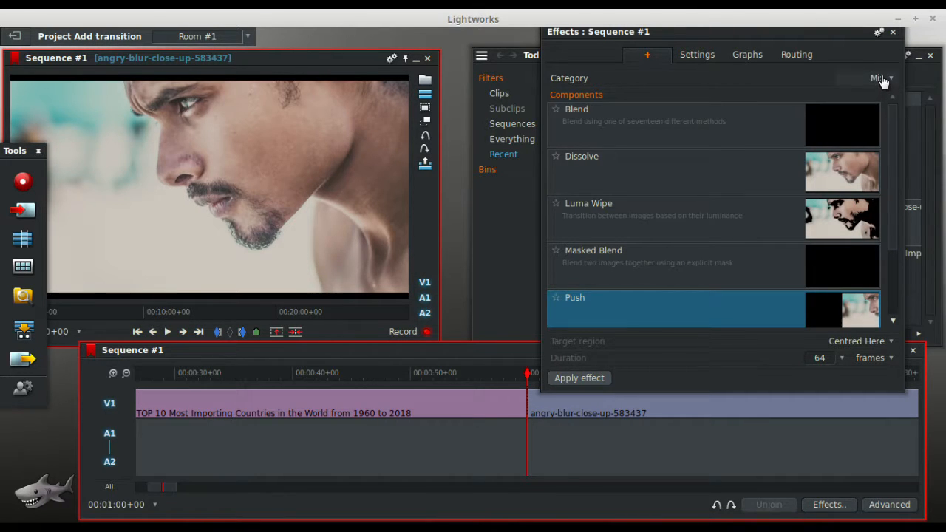
pyautogui.click(887, 79)
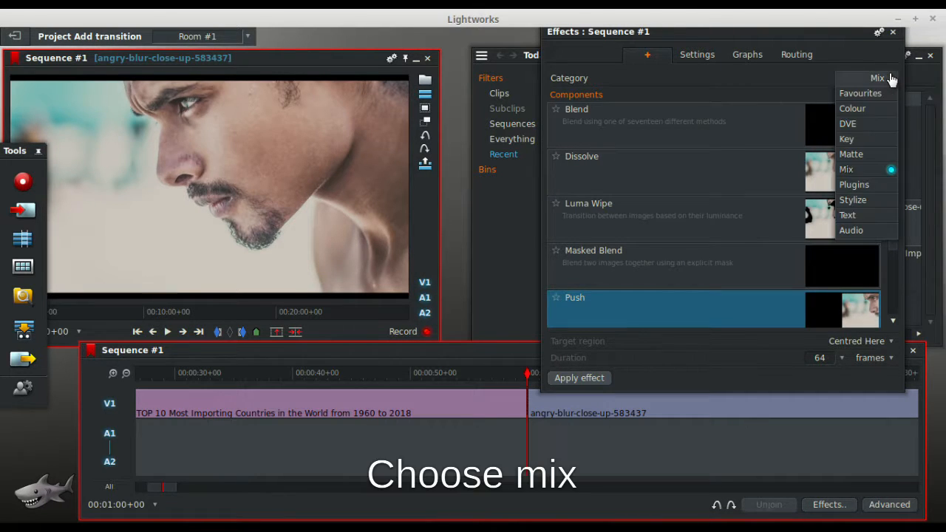
pyautogui.click(863, 172)
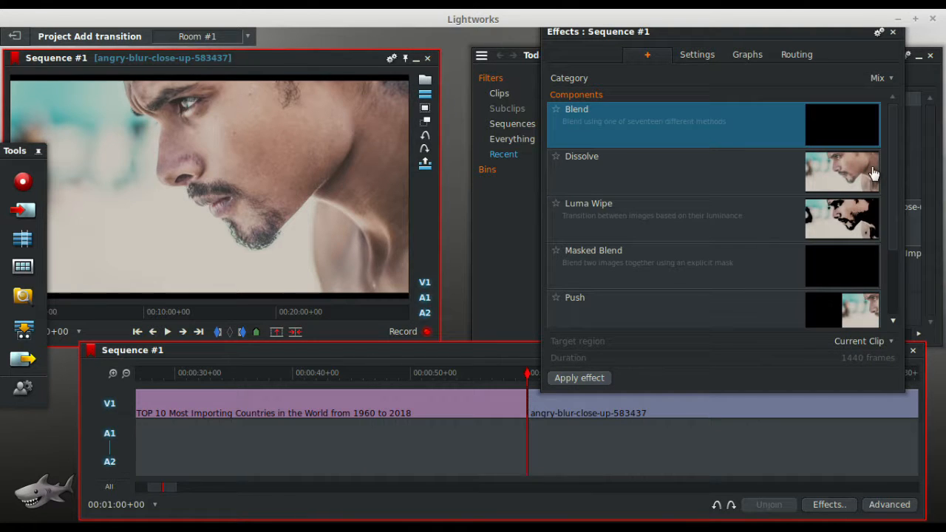
pyautogui.click(617, 305)
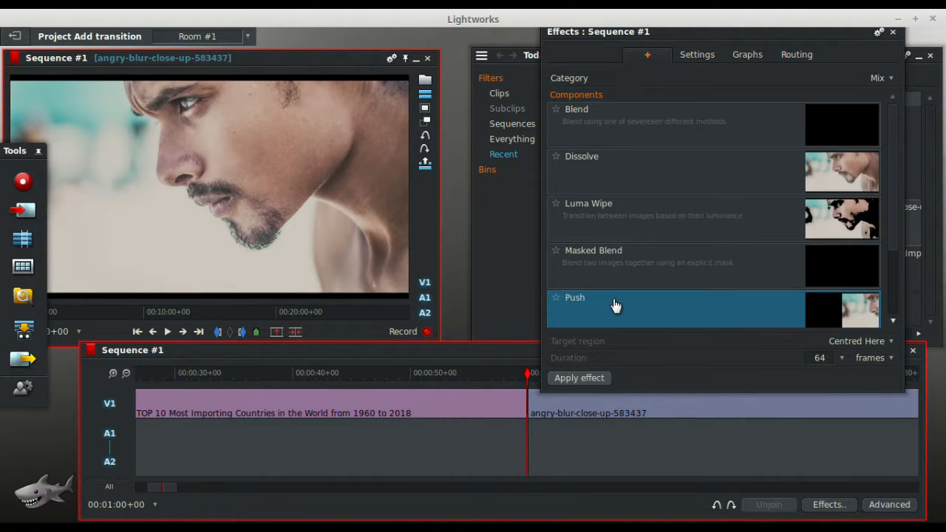
# Apply the Push transition with target region Centred Here and a duration of 64 frames, and close the effects window
pyautogui.click(892, 344)
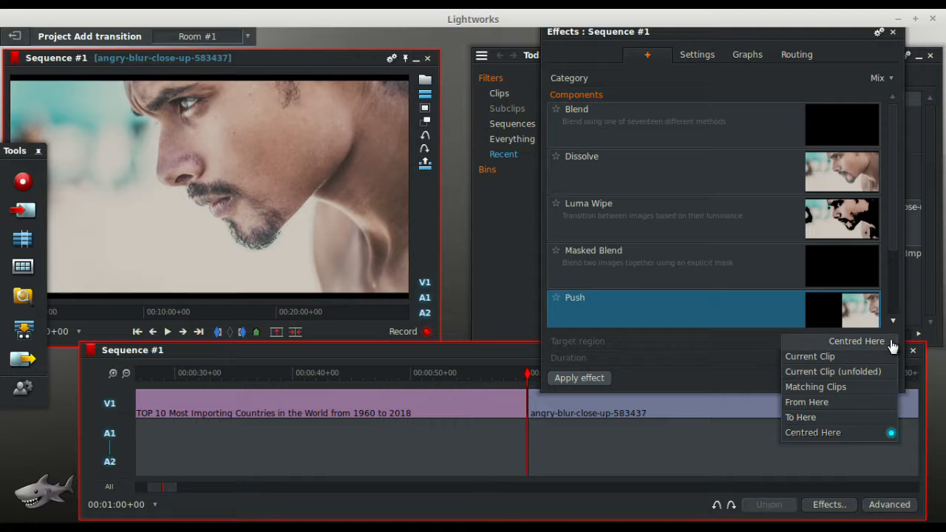
pyautogui.click(856, 434)
pyautogui.click(843, 361)
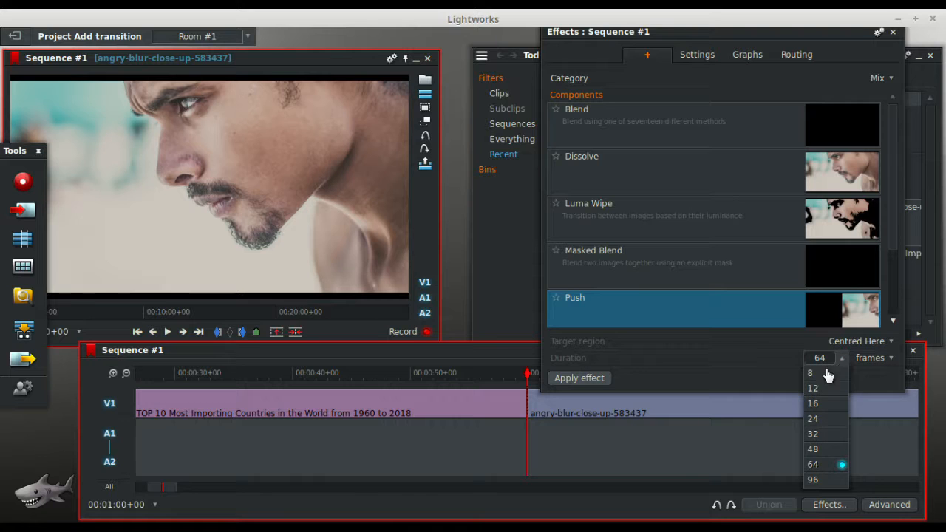
pyautogui.click(817, 466)
pyautogui.click(892, 362)
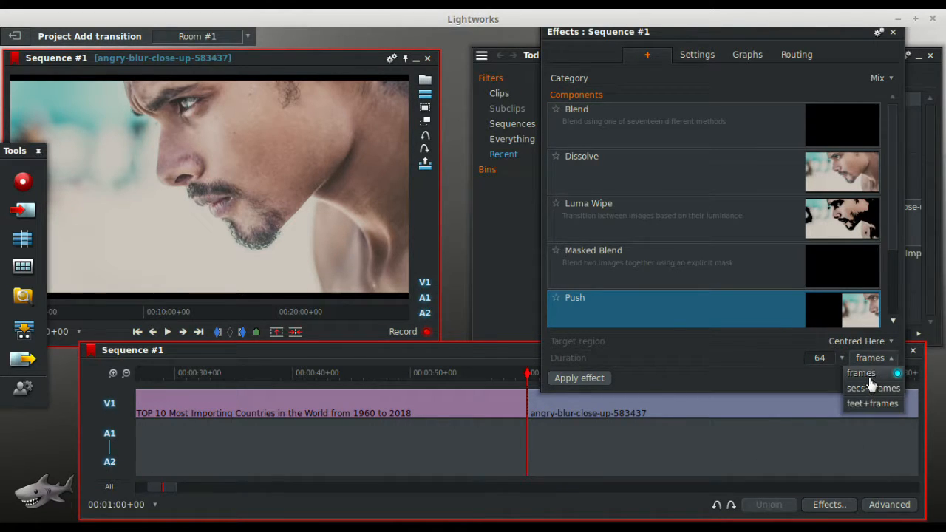
pyautogui.click(867, 372)
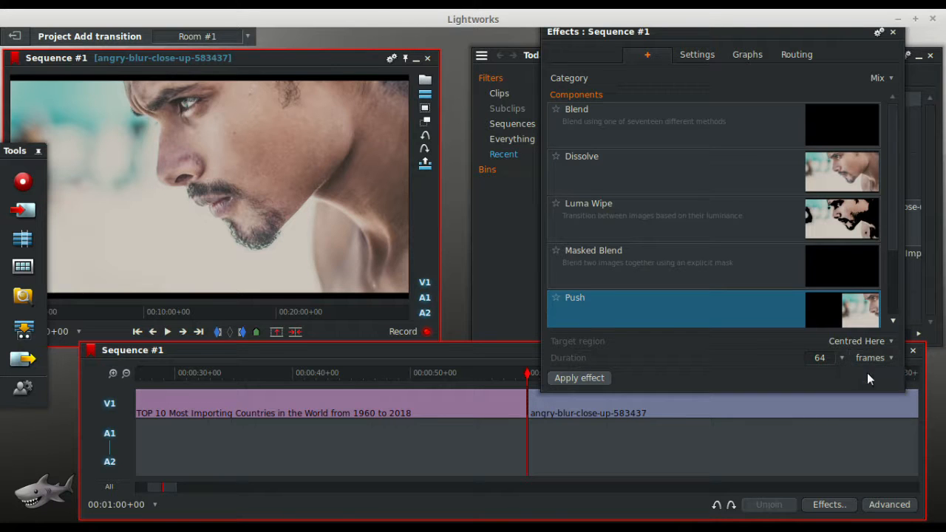
pyautogui.click(575, 379)
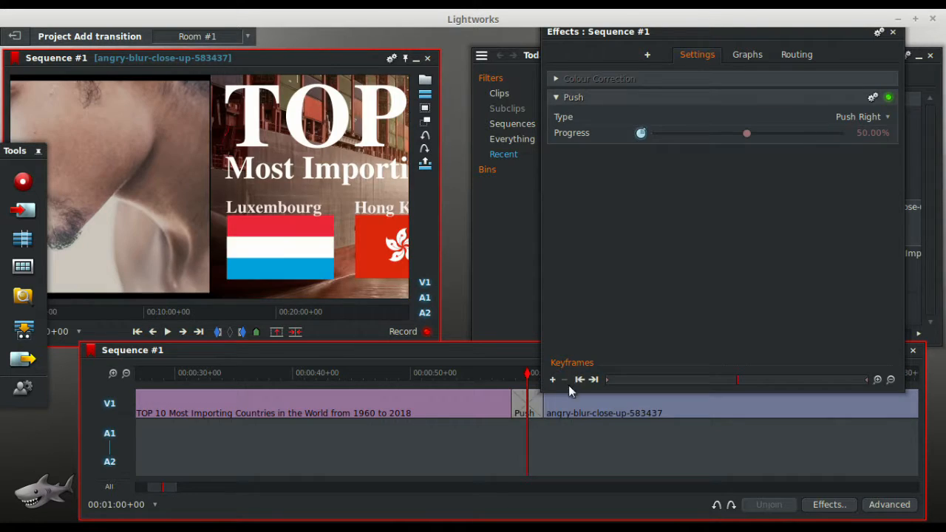
pyautogui.click(893, 34)
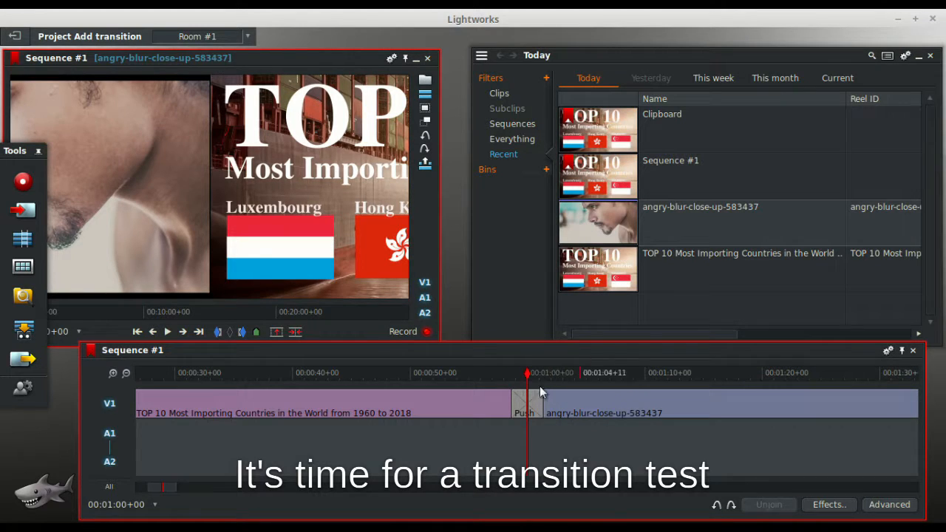
# Play the sequence from just before the Push transition to preview it, and stop after the transition
pyautogui.click(502, 374)
pyautogui.press('space')
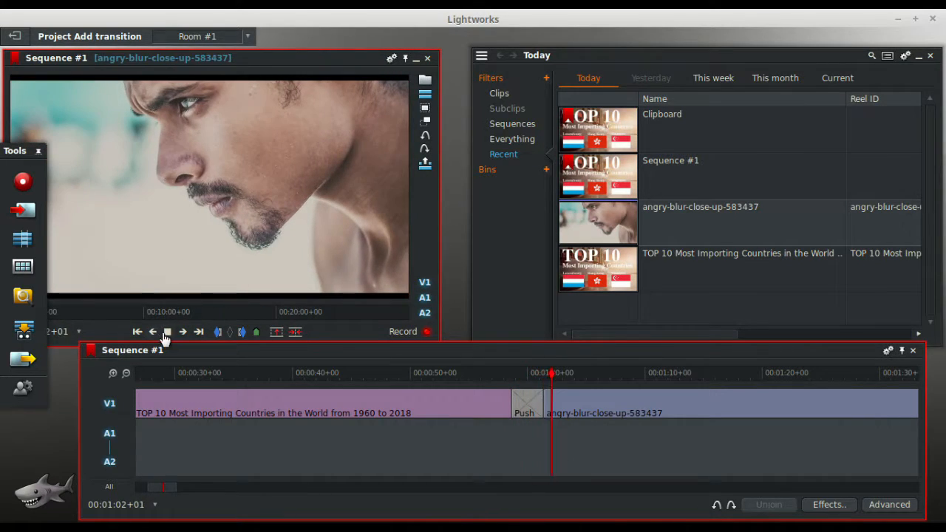
pyautogui.click(165, 331)
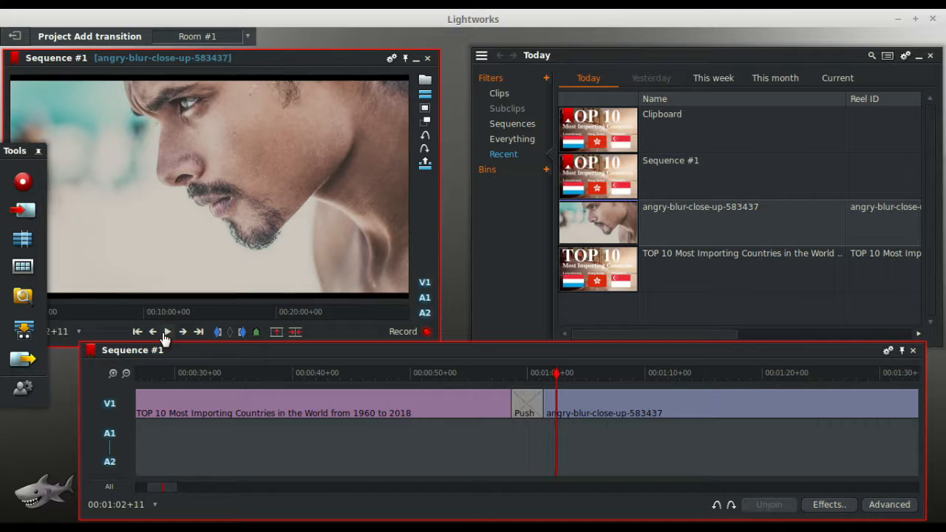
# Replace the Push transition between the two clips with Squeeze and set its type to Squeeze Left
pyautogui.click(112, 374)
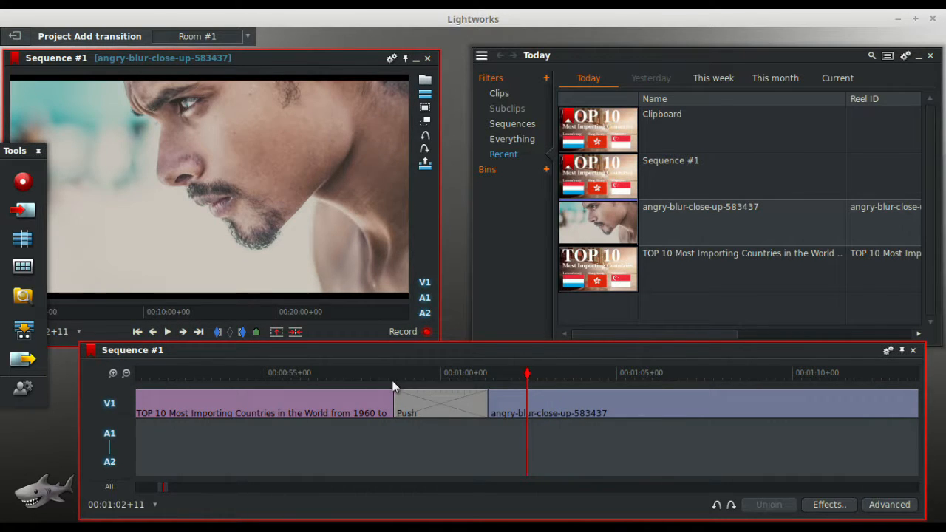
pyautogui.click(430, 372)
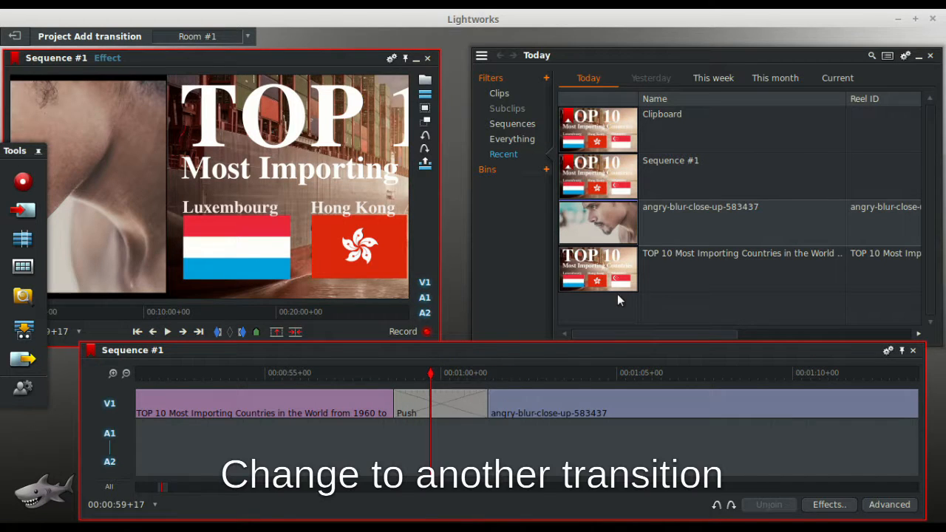
pyautogui.rightClick(459, 397)
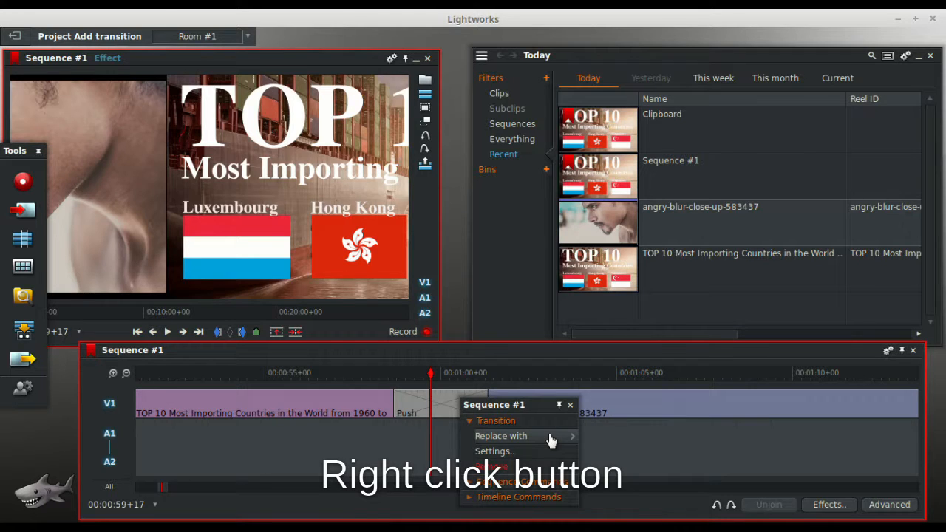
pyautogui.moveTo(551, 440)
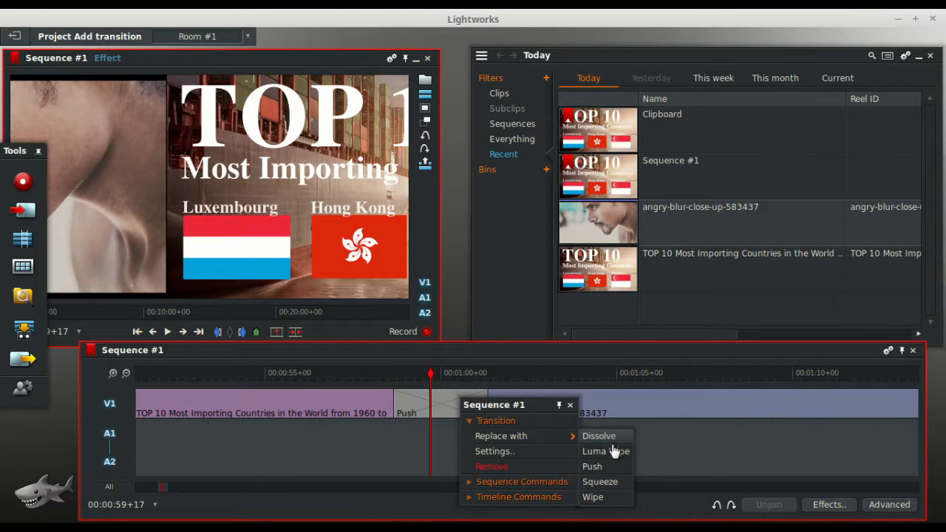
pyautogui.click(604, 481)
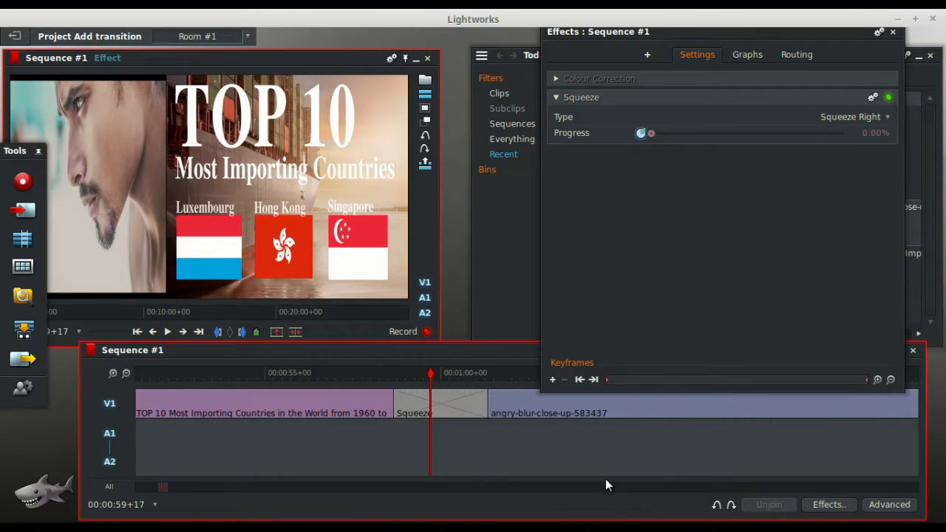
pyautogui.click(884, 119)
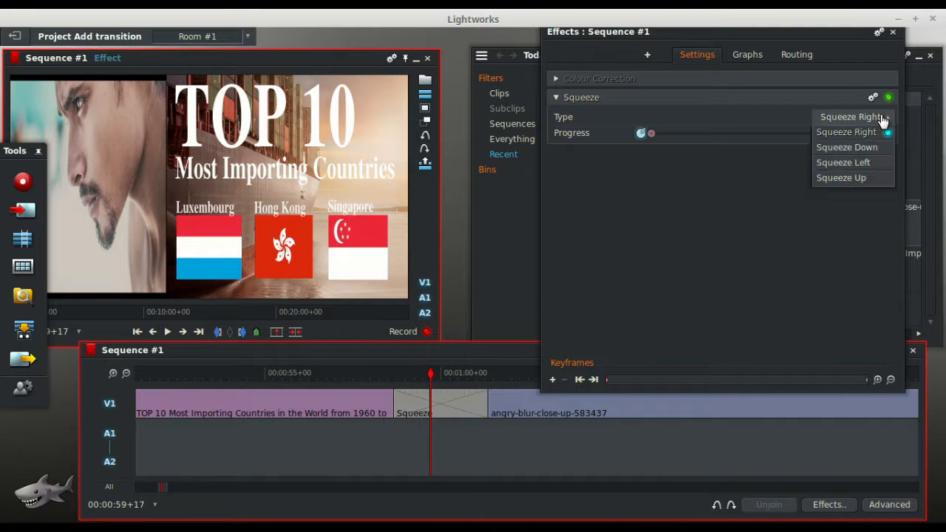
pyautogui.click(842, 163)
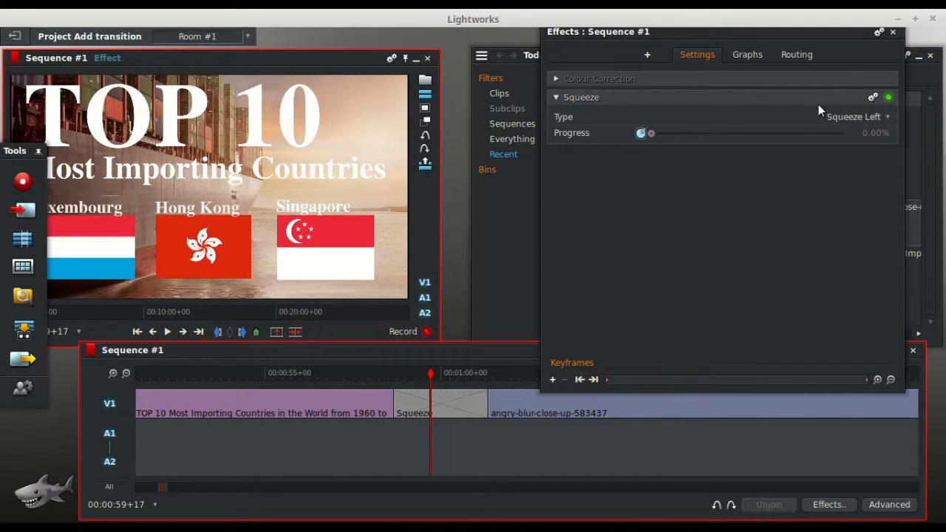
# Play the sequence from just before the Squeeze transition to preview it
pyautogui.click(378, 372)
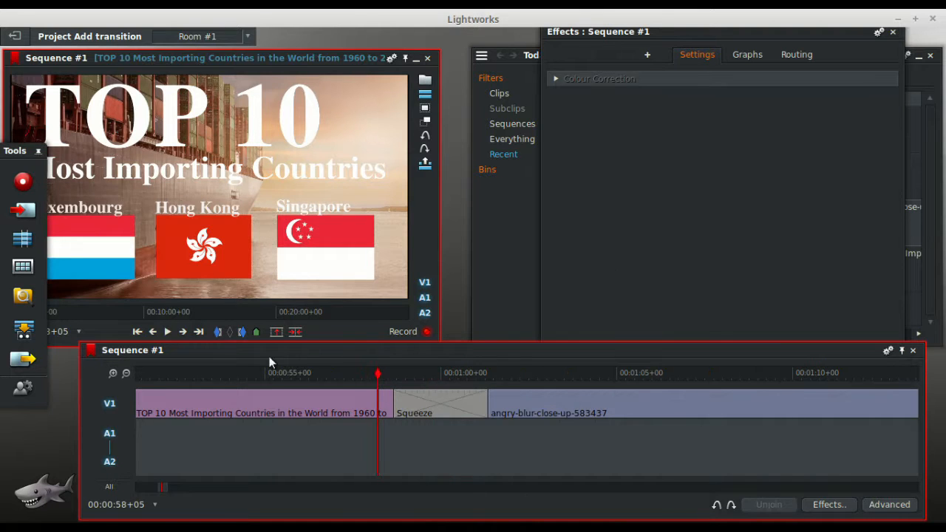
pyautogui.click(168, 333)
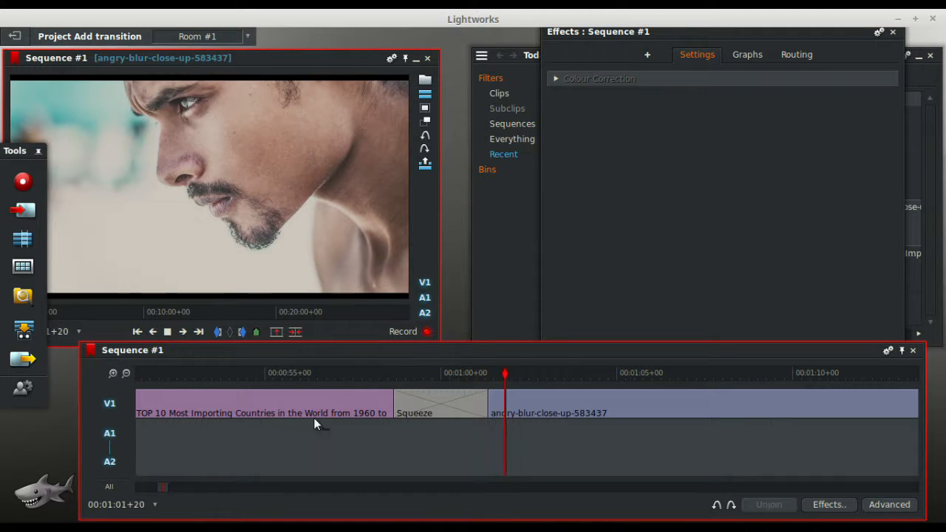
# Set the Squeeze transition's type to Squeeze Right and play the sequence from just before the transition to preview it
pyautogui.click(378, 372)
pyautogui.click(433, 372)
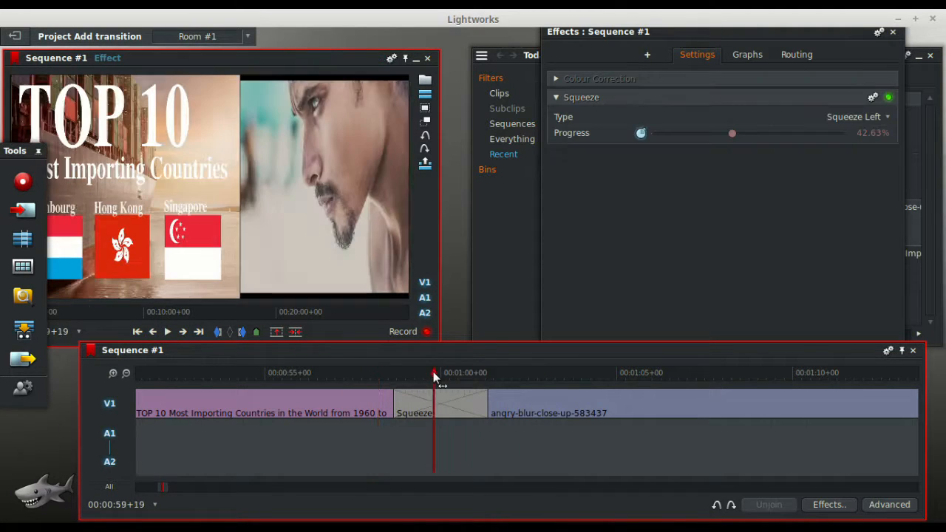
pyautogui.click(876, 117)
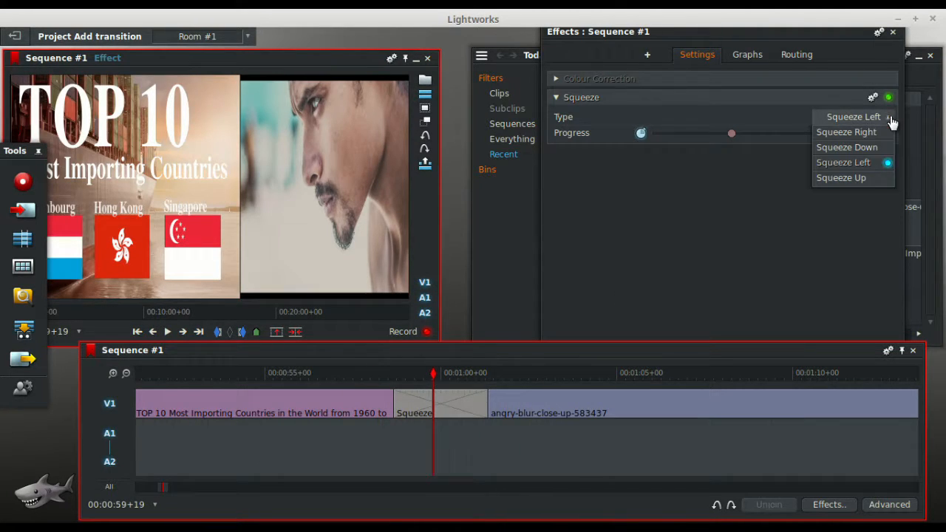
pyautogui.click(827, 132)
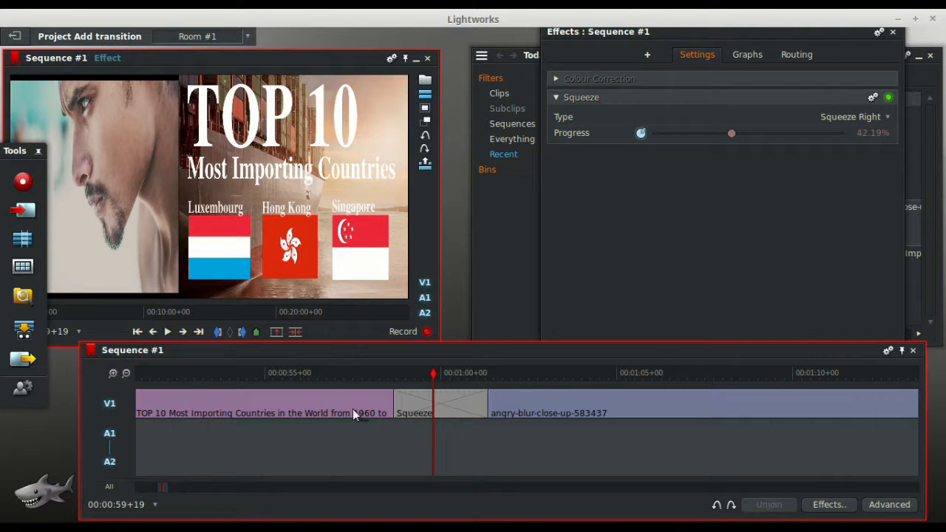
pyautogui.click(376, 373)
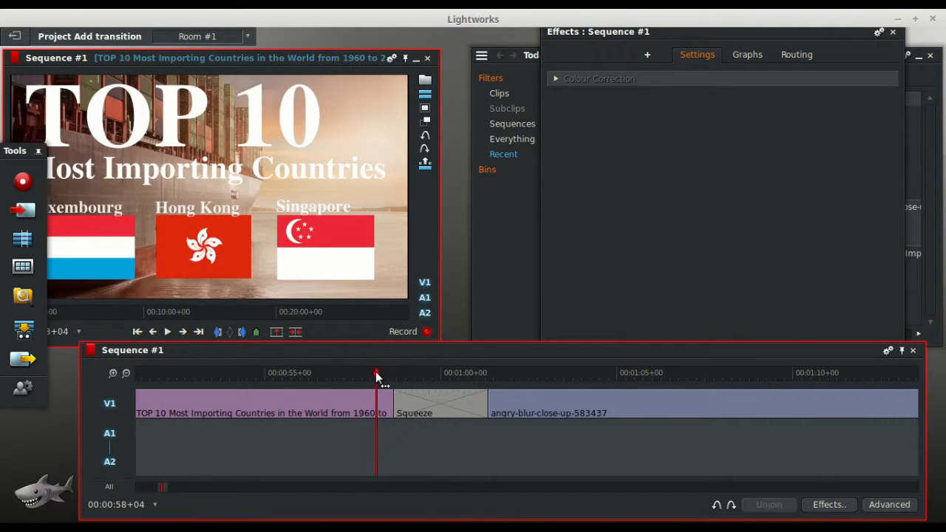
pyautogui.click(167, 331)
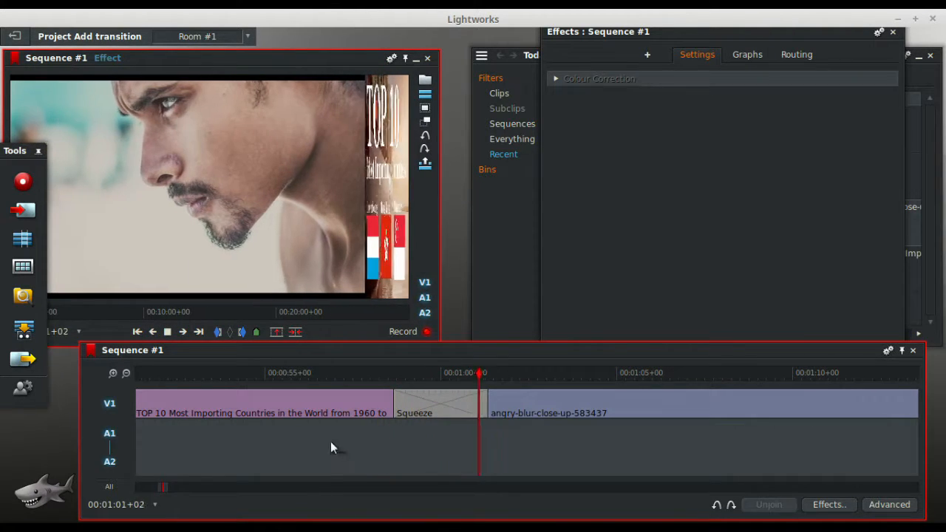
pyautogui.click(167, 332)
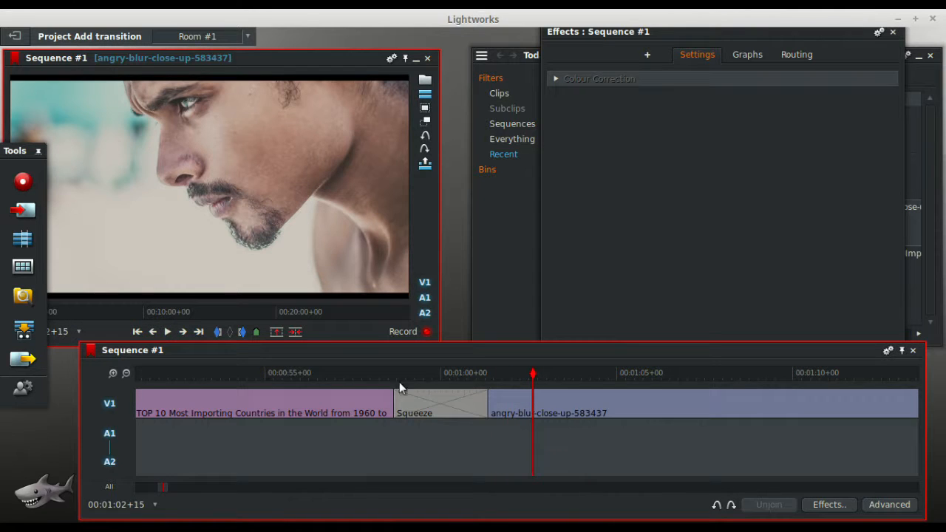
# Change the Squeeze transition's type to Squeeze Down, preview it from just before the transition, and stop playback
pyautogui.click(440, 398)
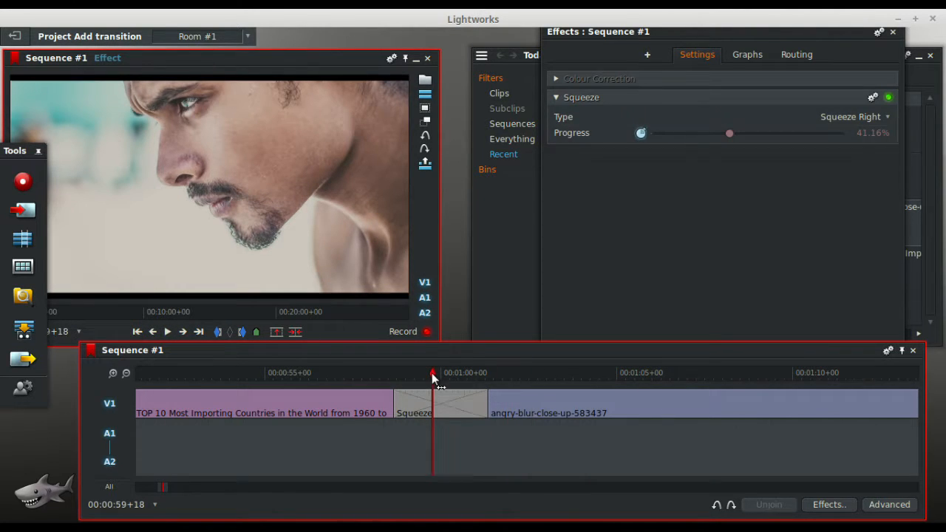
pyautogui.click(881, 121)
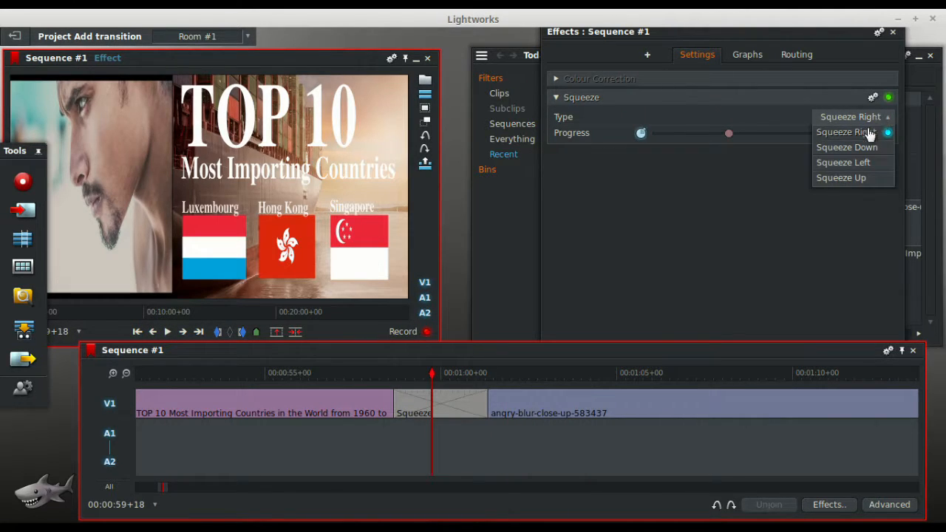
pyautogui.click(843, 144)
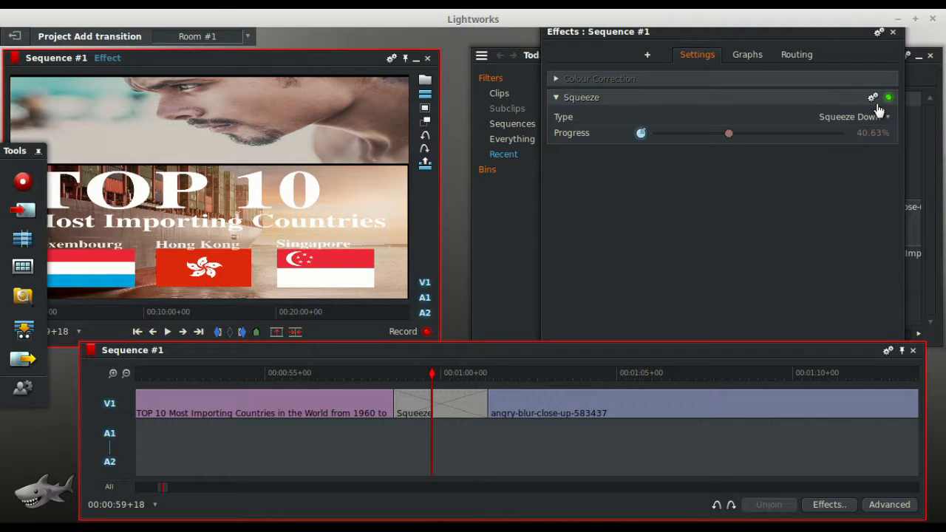
pyautogui.click(382, 375)
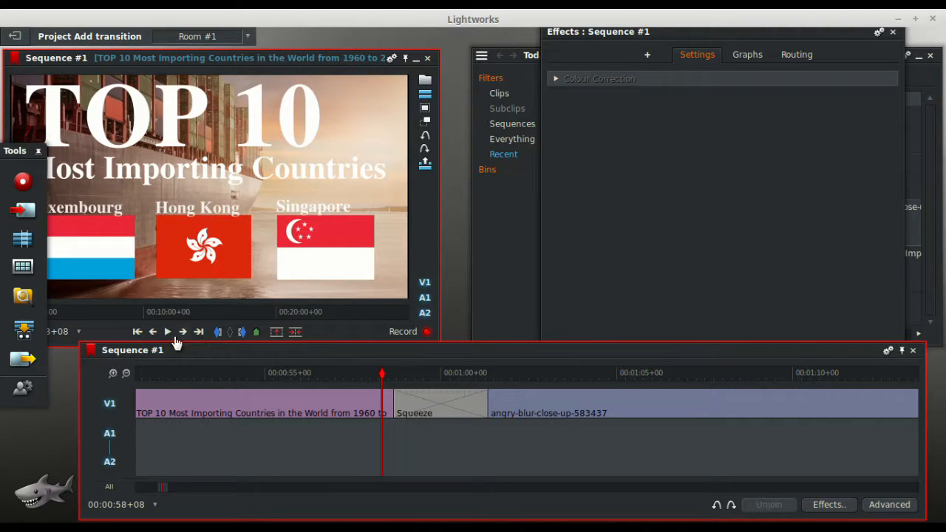
pyautogui.click(167, 332)
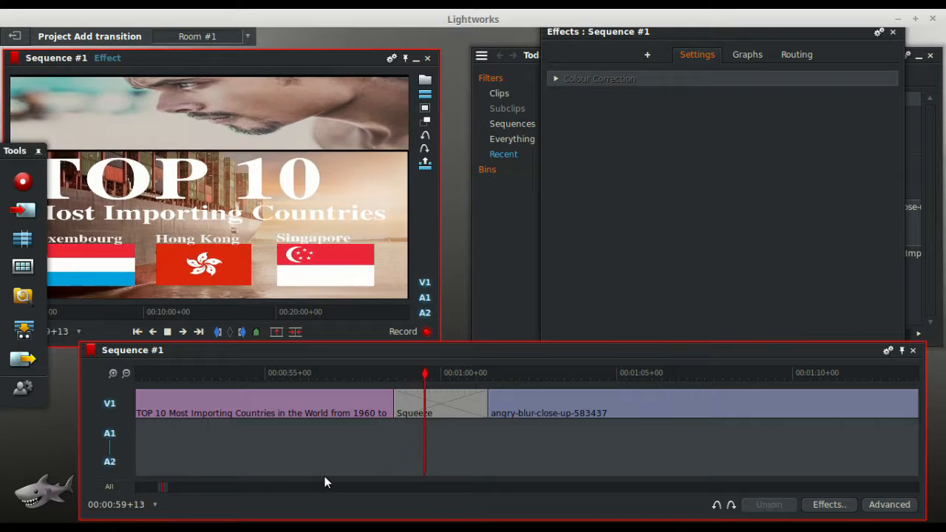
pyautogui.click(169, 332)
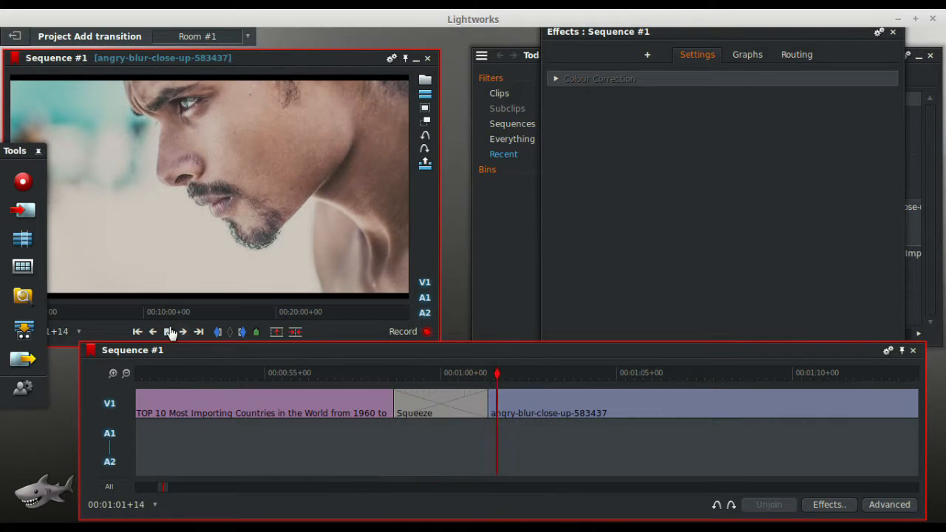
pyautogui.click(169, 331)
# Replace the Squeeze transition between the two clips with Wipe and play the sequence from just before it
pyautogui.click(444, 373)
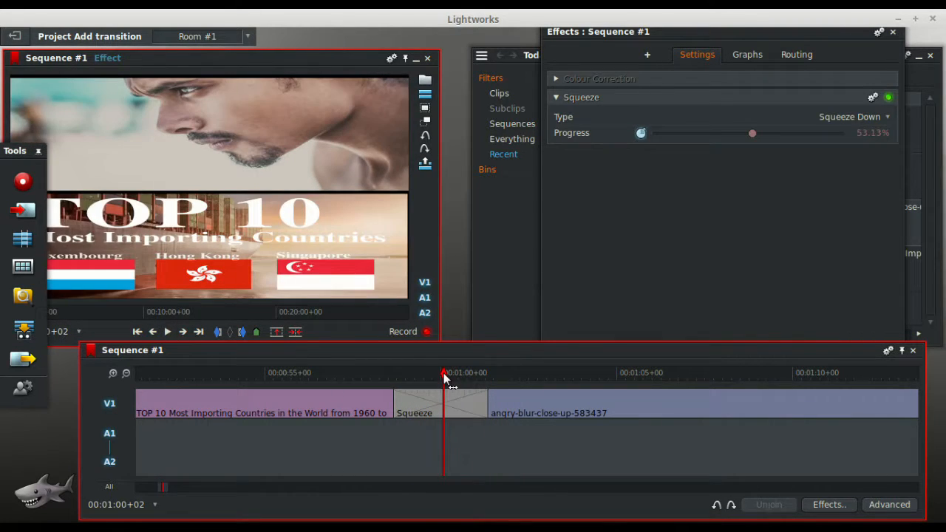
pyautogui.rightClick(444, 377)
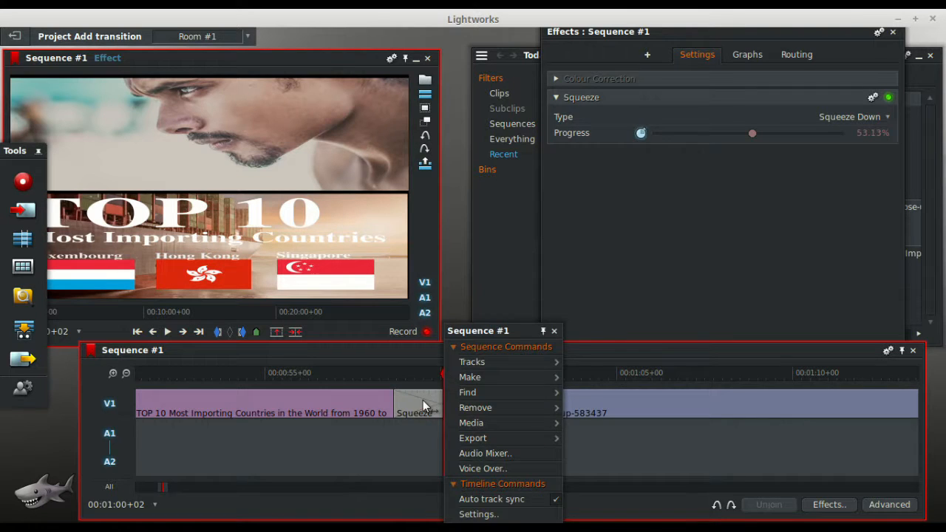
pyautogui.rightClick(423, 399)
pyautogui.moveTo(531, 448)
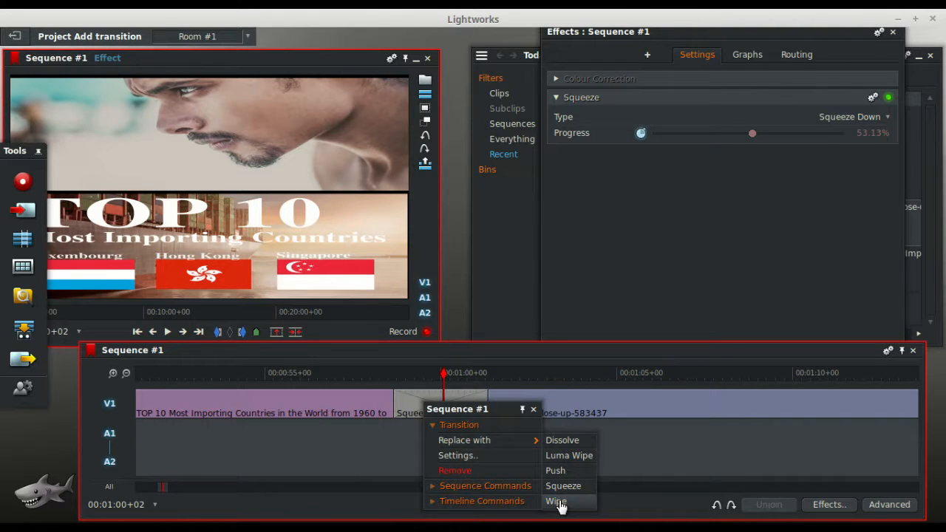
pyautogui.click(556, 502)
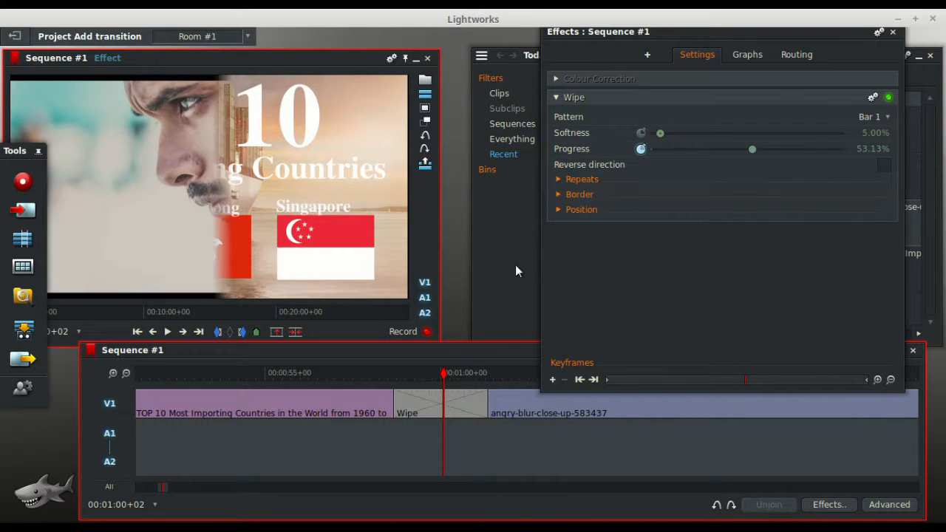
pyautogui.click(376, 374)
pyautogui.press('space')
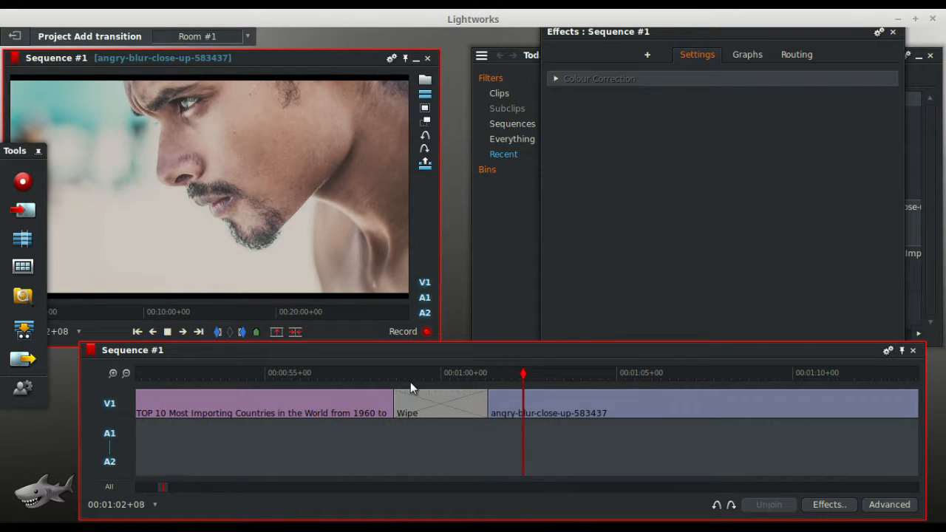
# Set the Wipe transition's pattern to the edge pattern Box 6 and preview it from just before the transition
pyautogui.click(433, 374)
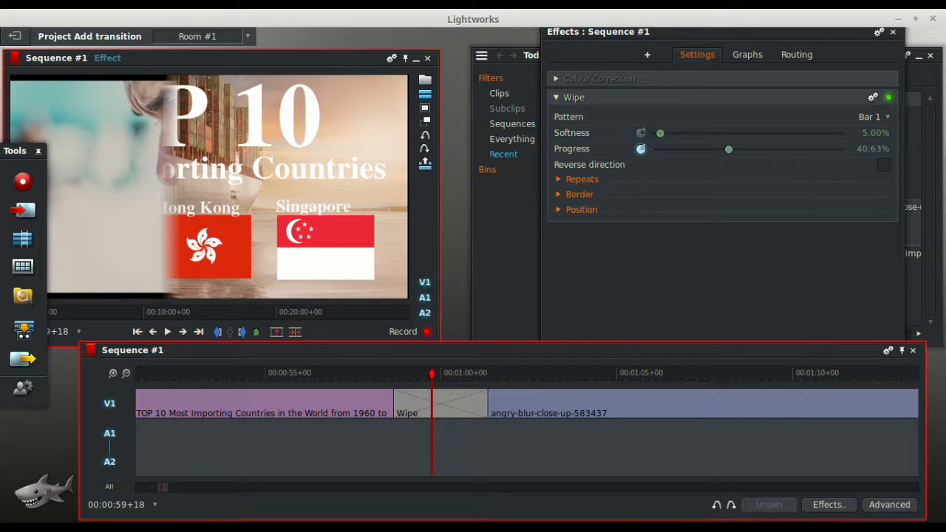
pyautogui.click(889, 122)
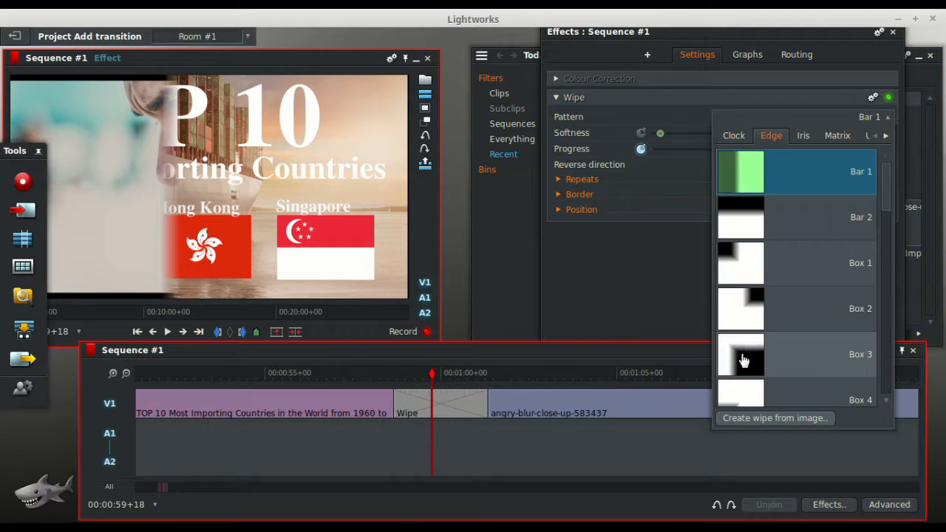
pyautogui.scroll(-4, 743, 360)
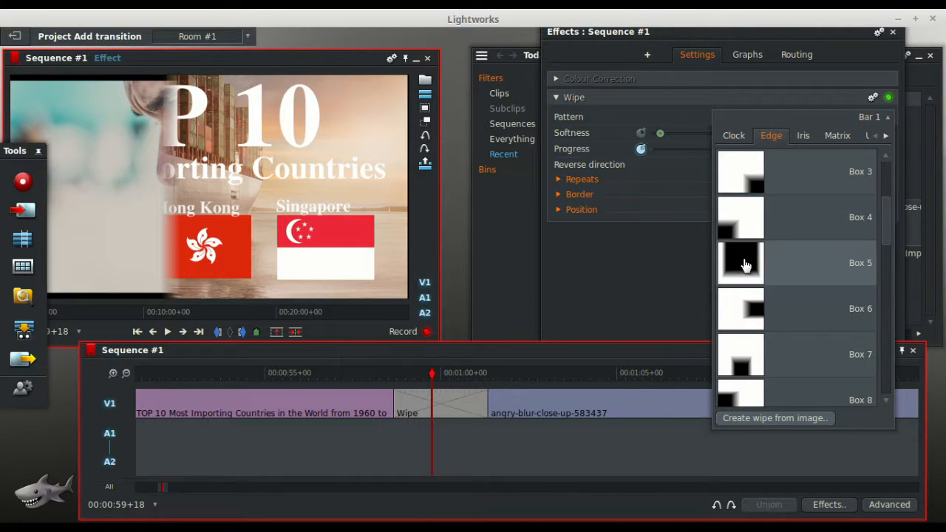
pyautogui.click(754, 313)
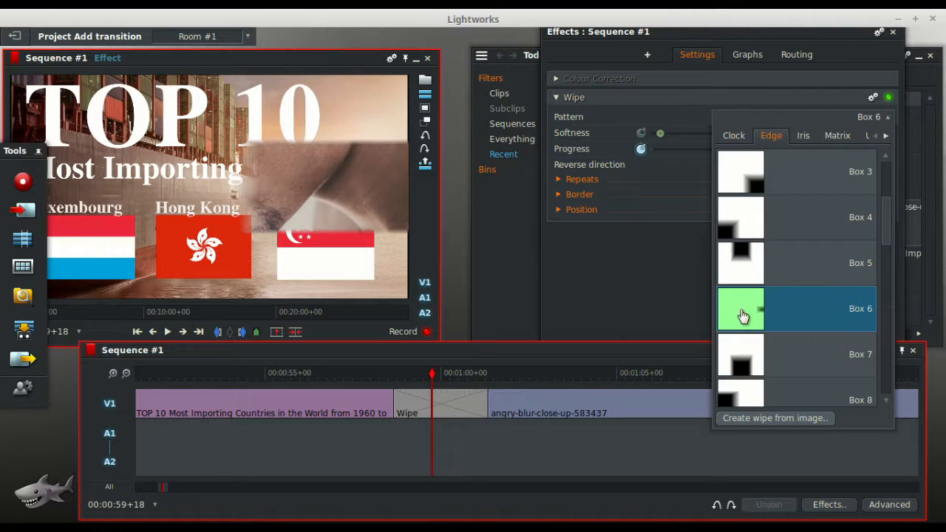
pyautogui.click(389, 375)
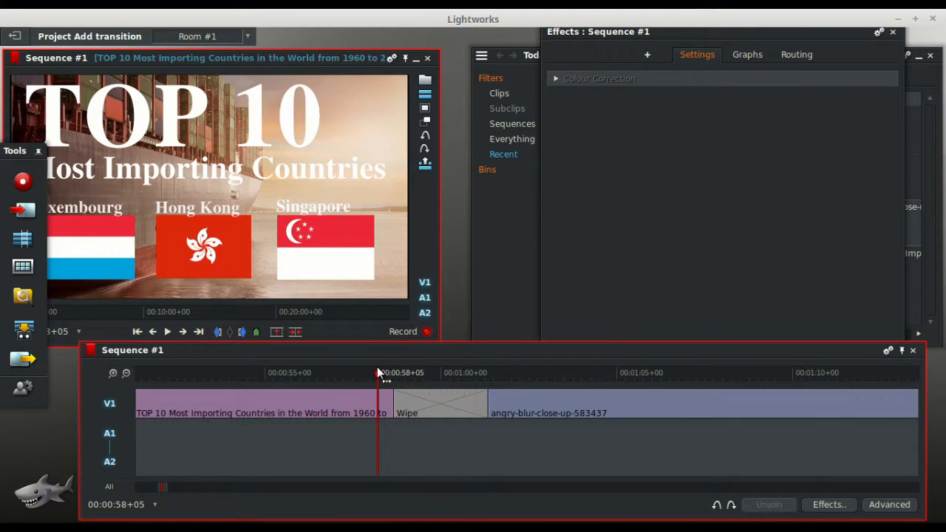
pyautogui.press('space')
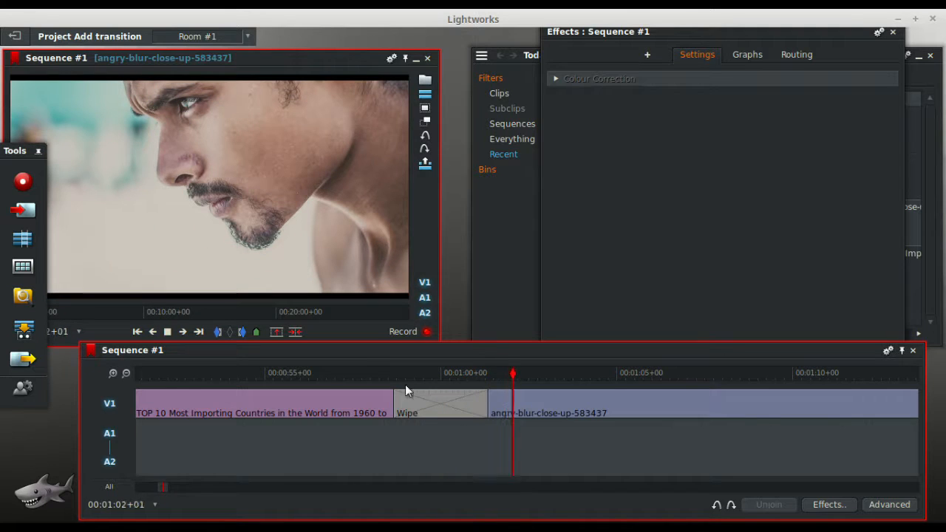
# Change the Wipe pattern to Vee 2, preview the transition from just before it, and stop playback
pyautogui.click(425, 375)
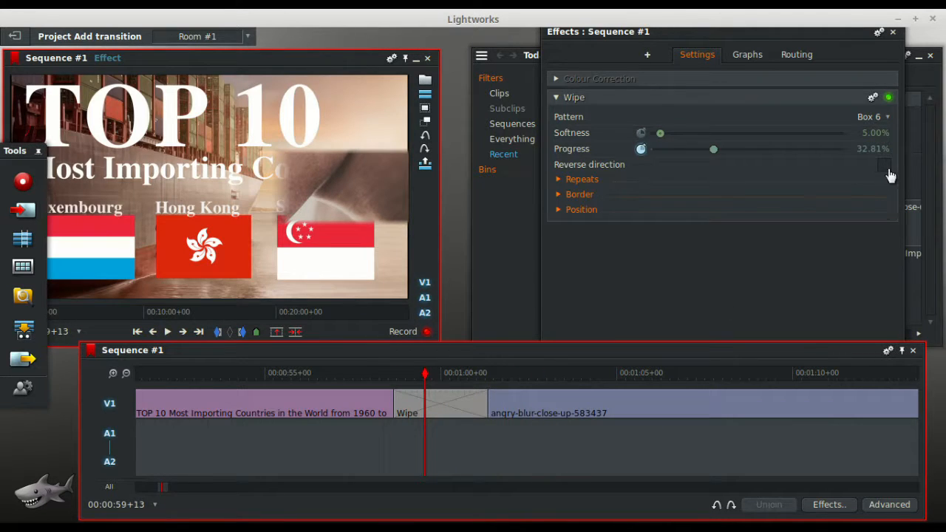
pyautogui.click(890, 118)
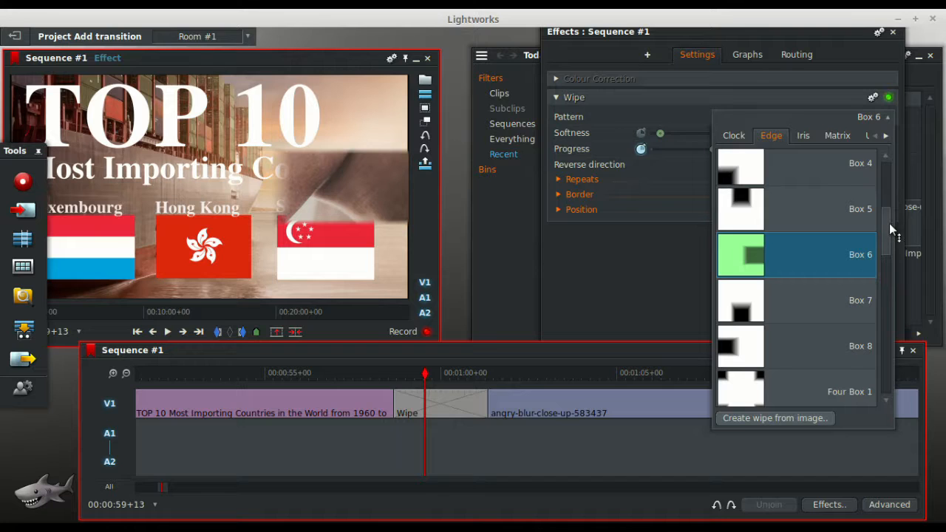
pyautogui.moveTo(889, 223); pyautogui.dragTo(897, 333)
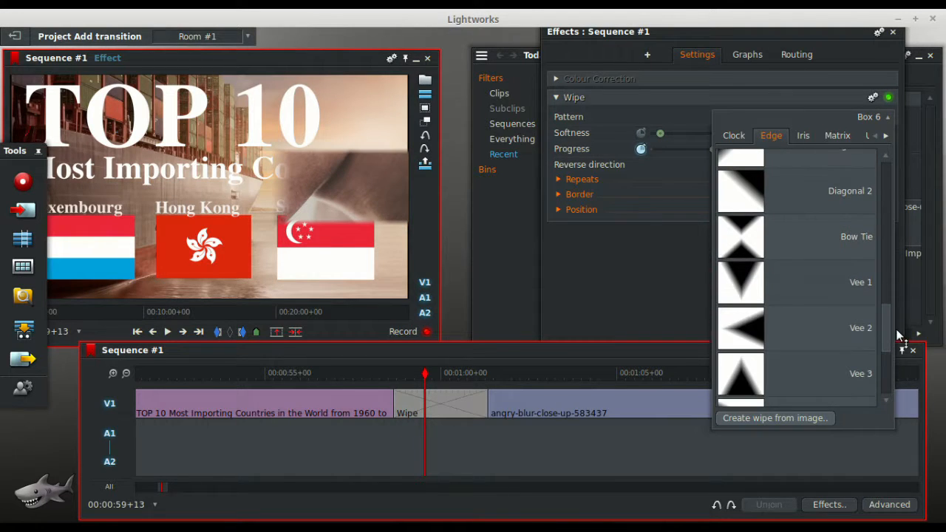
pyautogui.click(743, 328)
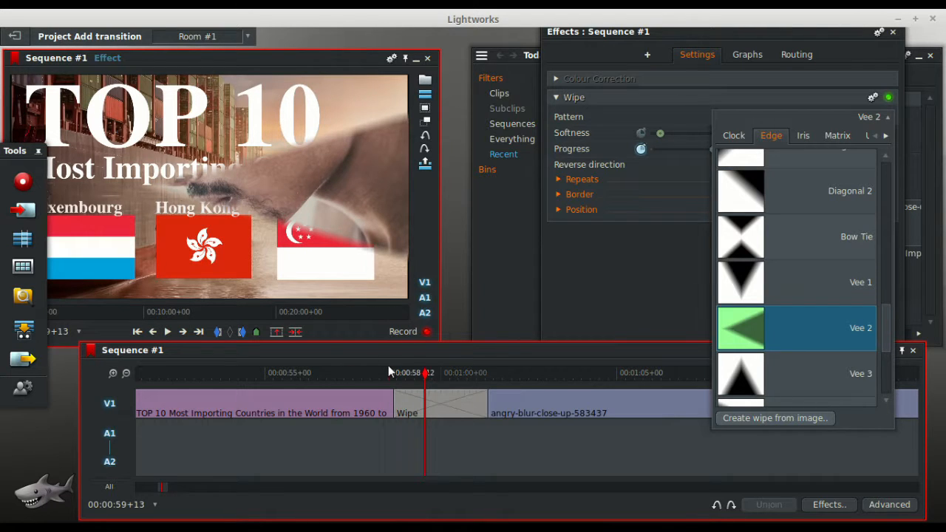
pyautogui.moveTo(388, 371); pyautogui.dragTo(377, 378)
pyautogui.press('space')
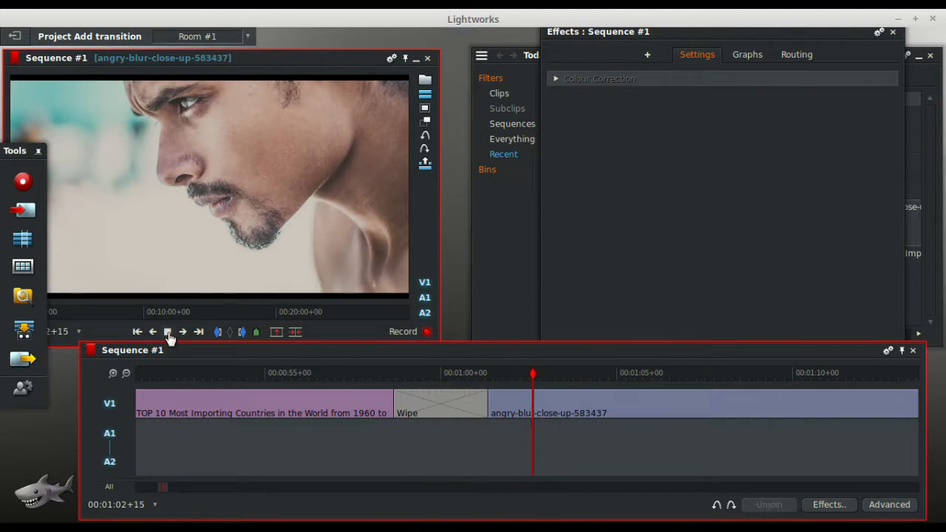
pyautogui.press('space')
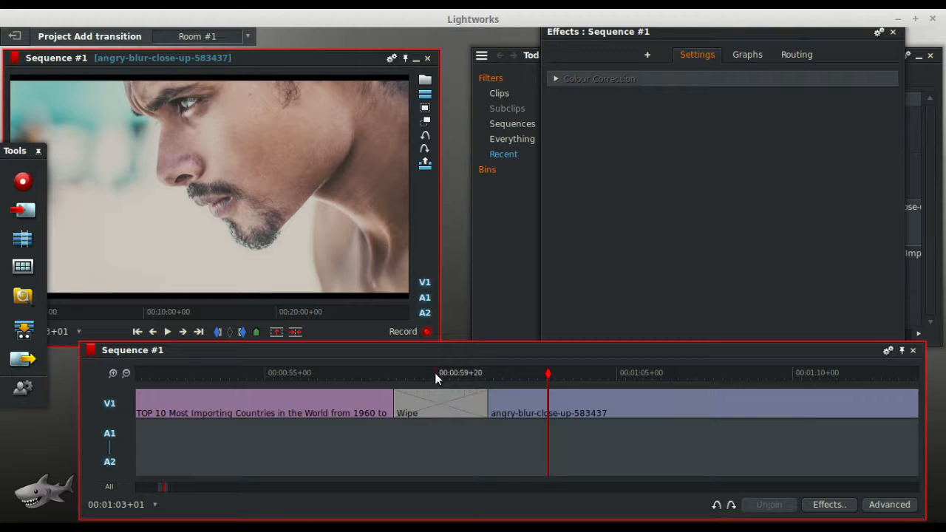
# Change the Wipe pattern to Four Box 2, preview the transition, stop playback, and return the playhead to the middle of the transition
pyautogui.click(435, 372)
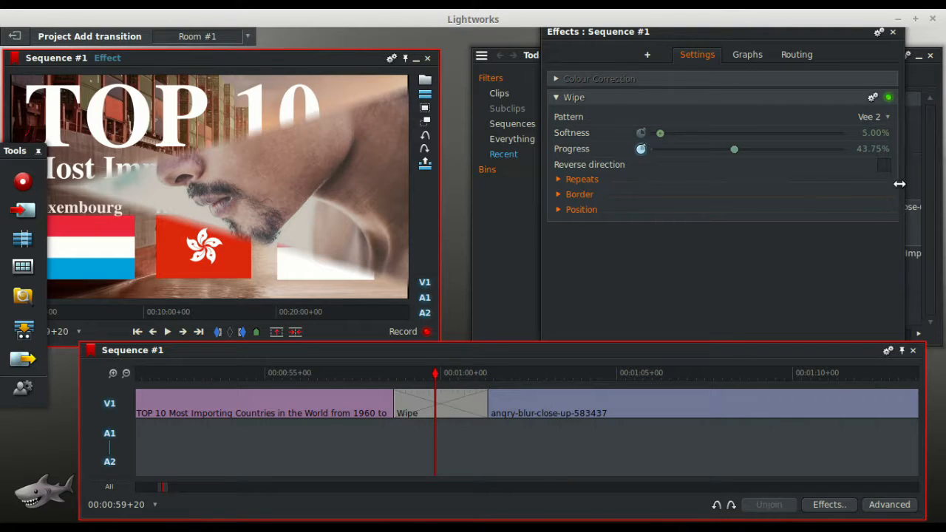
pyautogui.click(887, 117)
pyautogui.moveTo(885, 322); pyautogui.dragTo(892, 300)
pyautogui.click(751, 179)
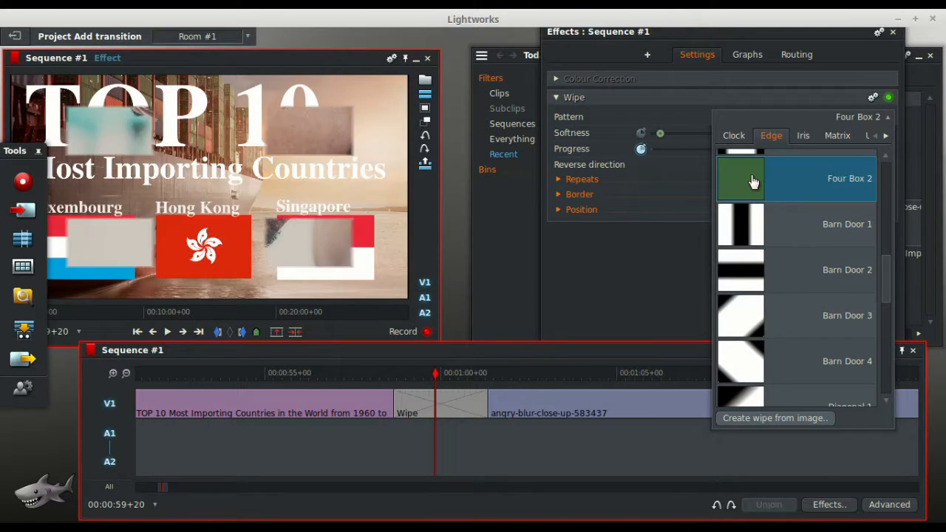
pyautogui.click(380, 373)
pyautogui.press('space')
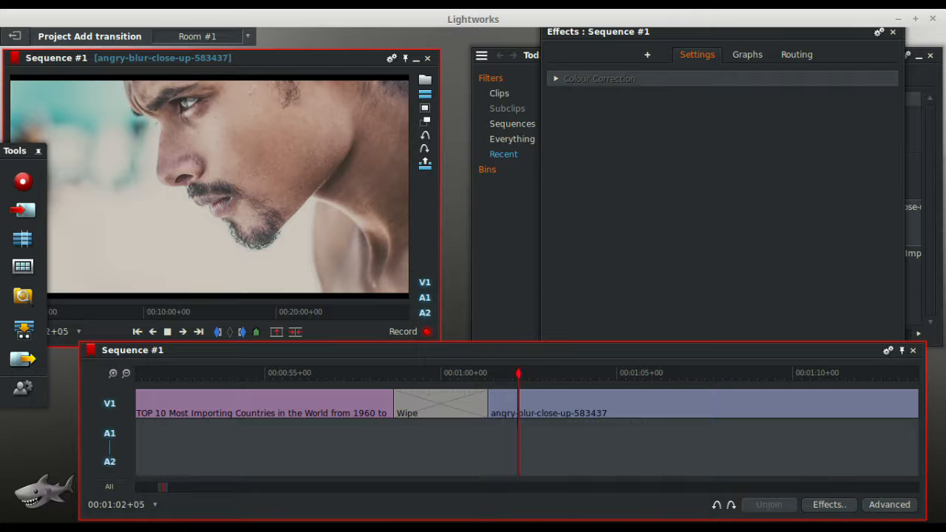
pyautogui.click(168, 332)
pyautogui.click(444, 368)
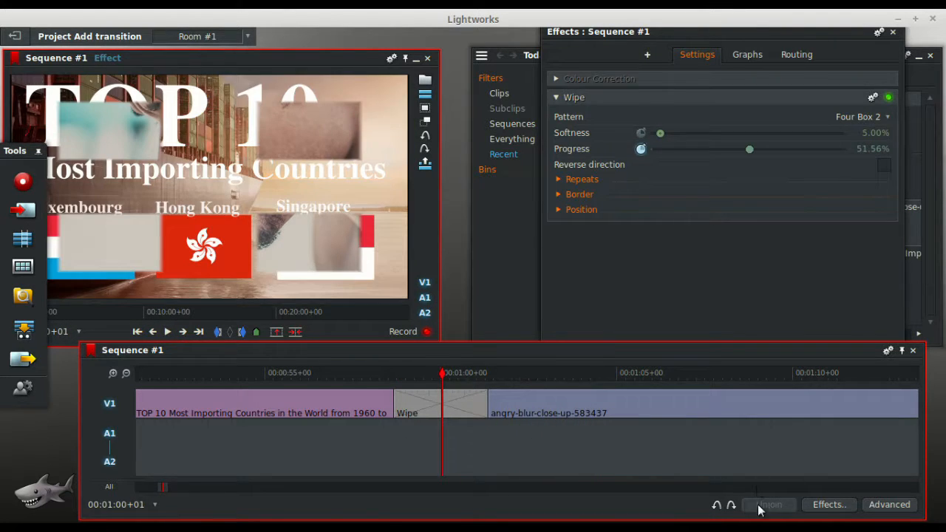